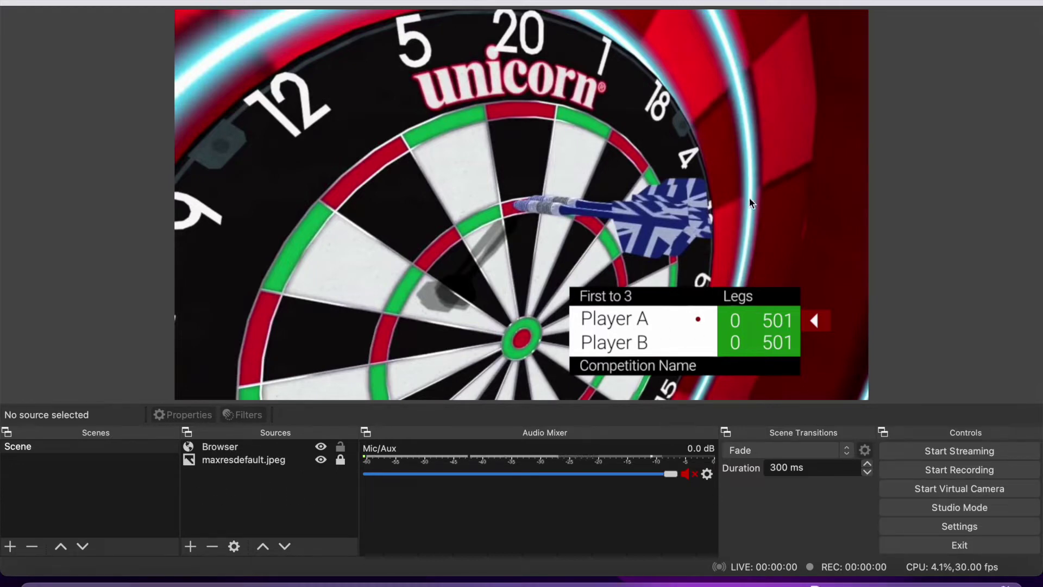
# Delete the scoreboard Browser source, leaving only maxresdefault.jpeg in the scene.
pyautogui.click(706, 328)
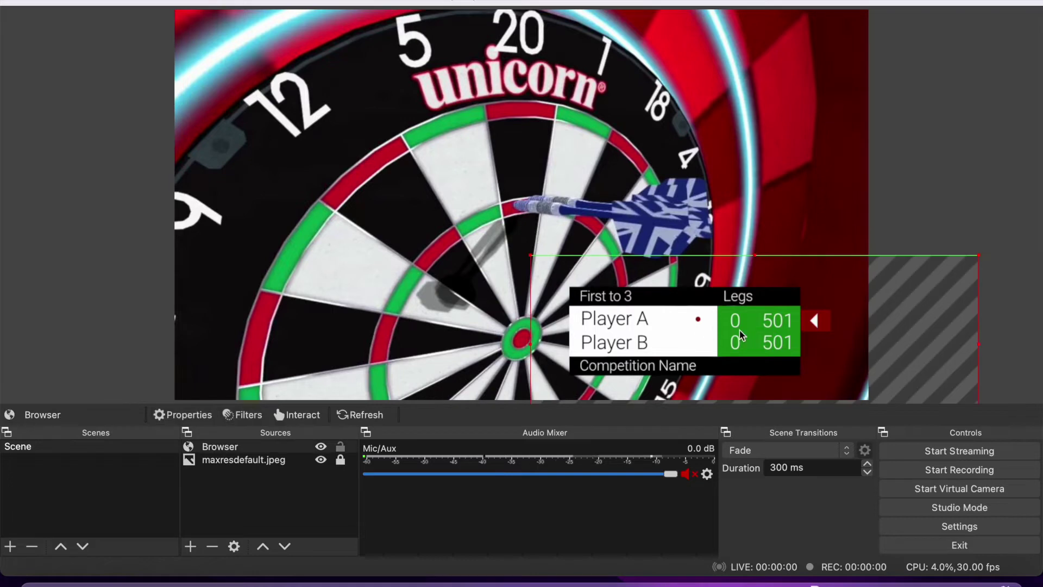
pyautogui.moveTo(739, 331)
pyautogui.mouseDown()
pyautogui.moveTo(749, 325)
pyautogui.moveTo(736, 339)
pyautogui.mouseUp()
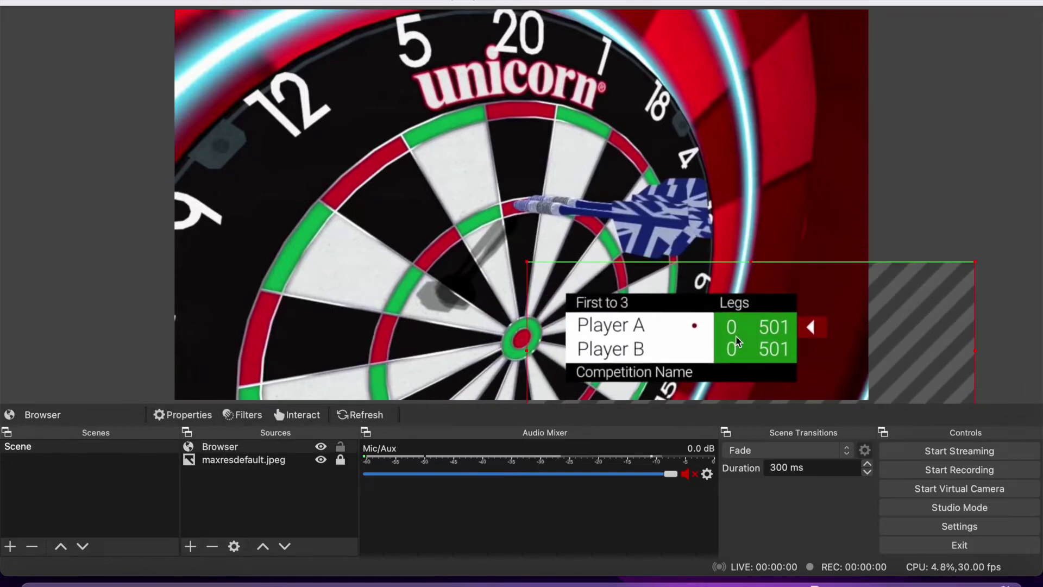
pyautogui.click(213, 449)
pyautogui.click(213, 547)
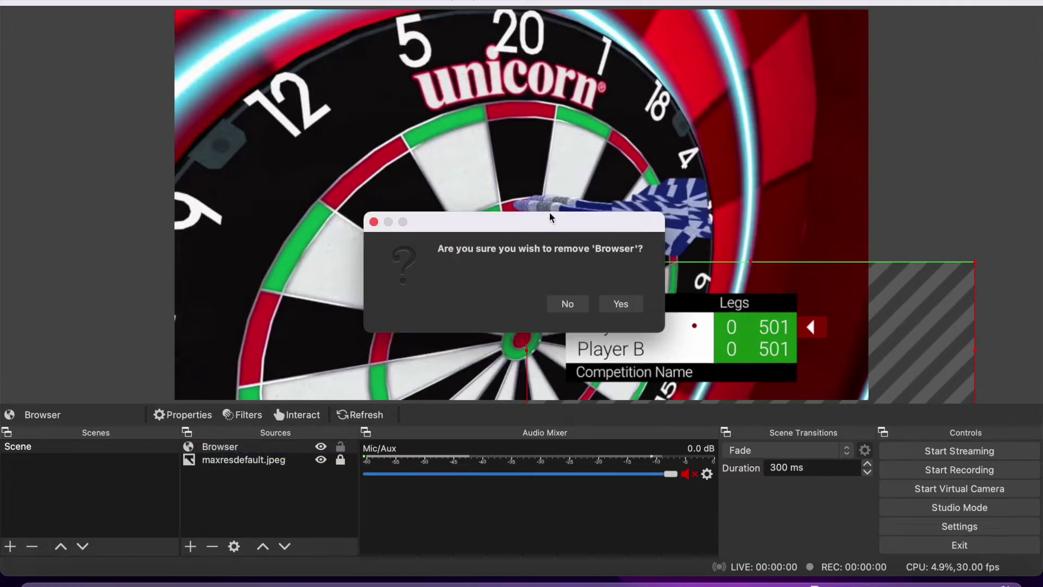
pyautogui.click(618, 303)
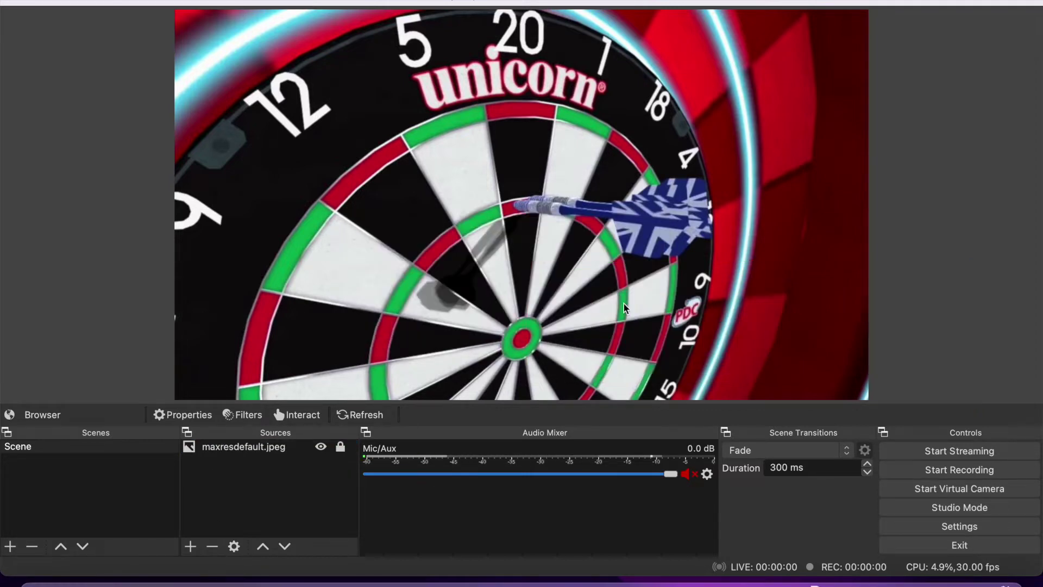
# Add a new Browser source under its default name.
pyautogui.click(191, 546)
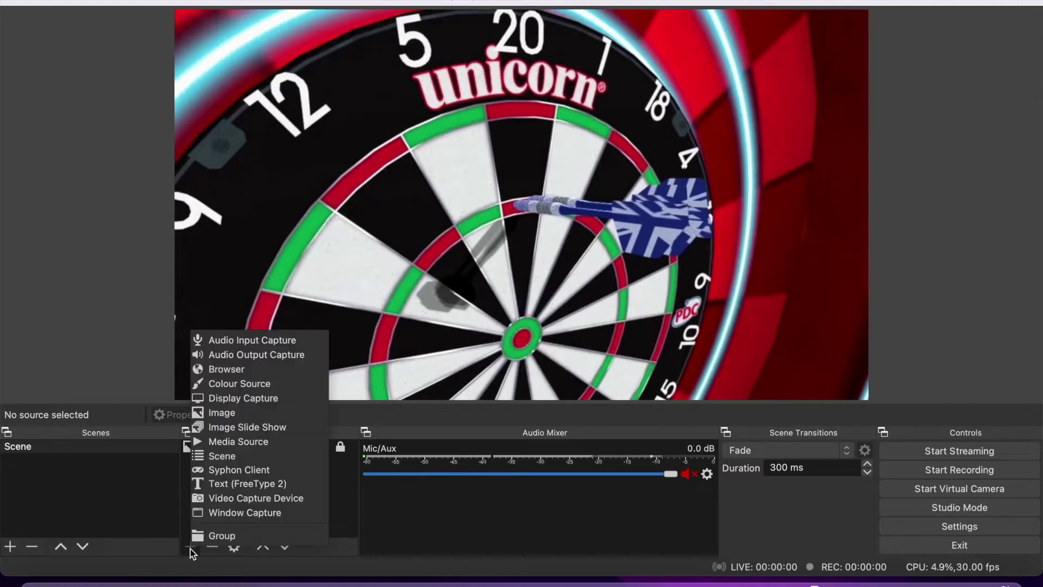
pyautogui.click(236, 370)
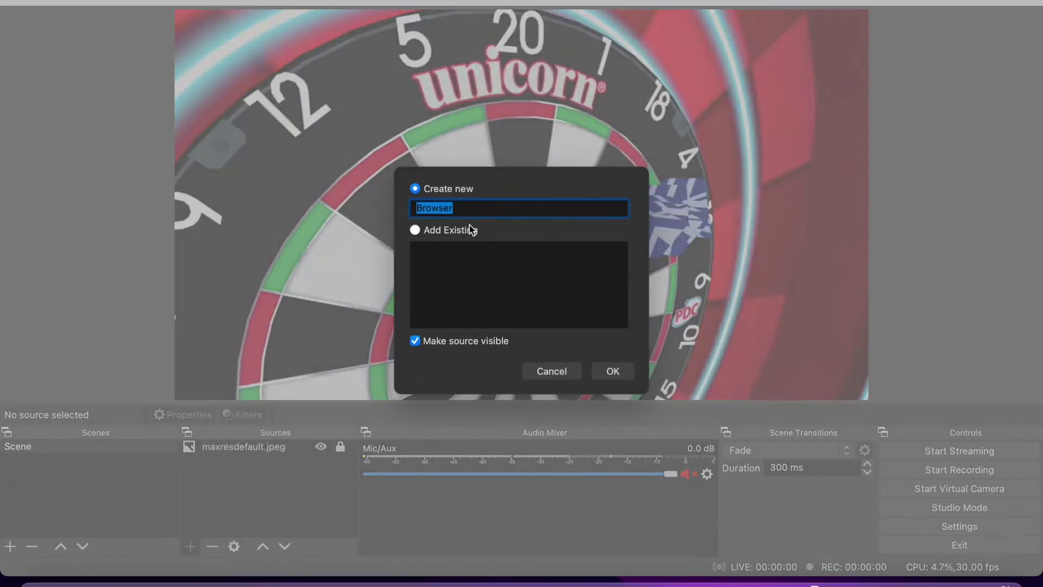
pyautogui.click(625, 376)
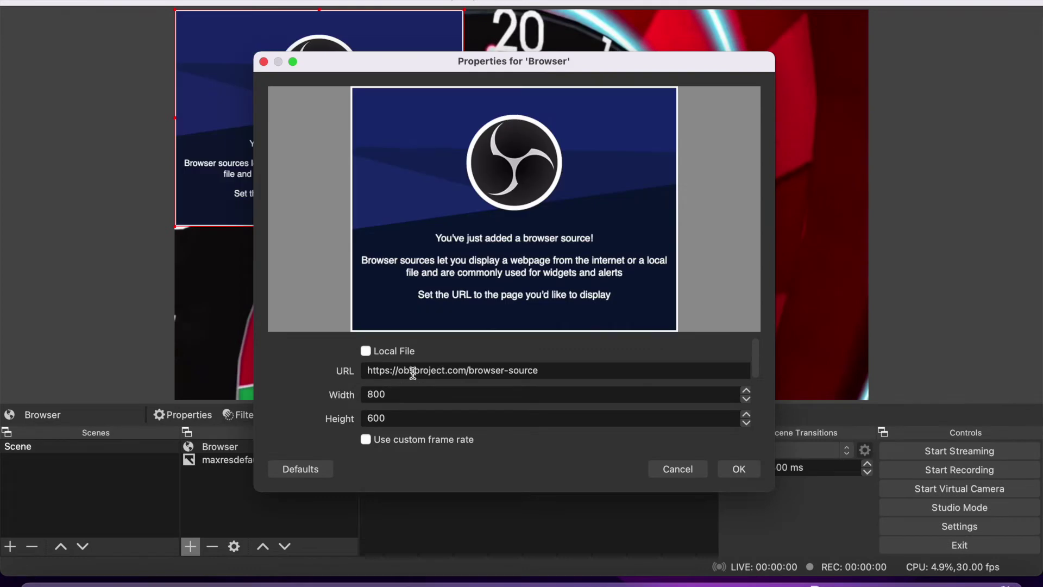
pyautogui.doubleClick(413, 370)
pyautogui.hotkey('shift', 'Left')
pyautogui.hotkey('shift', 'Left')
pyautogui.hotkey('shift', 'Left')
pyautogui.hotkey('shift', 'Left')
pyautogui.hotkey('shift', 'Left')
pyautogui.hotkey('shift', 'Left')
pyautogui.hotkey('shift', 'Left')
pyautogui.hotkey('shift', 'Left')
pyautogui.hotkey('shift', 'Left')
pyautogui.hotkey('shift', 'Left')
pyautogui.hotkey('shift', 'Left')
pyautogui.hotkey('shift', 'Left')
pyautogui.hotkey('shift', 'Left')
pyautogui.hotkey('shift', 'Left')
pyautogui.hotkey('shift', 'Left')
pyautogui.hotkey('shift', 'Left')
pyautogui.hotkey('shift', 'Left')
pyautogui.hotkey('shift', 'Left')
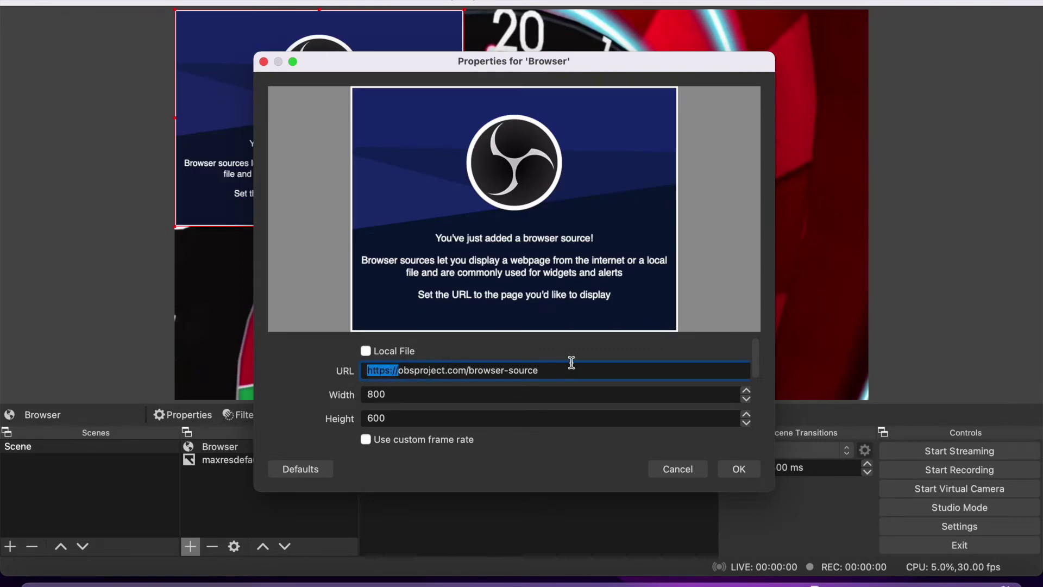
pyautogui.hotkey('shift', 'End')
pyautogui.press('BackSpace')
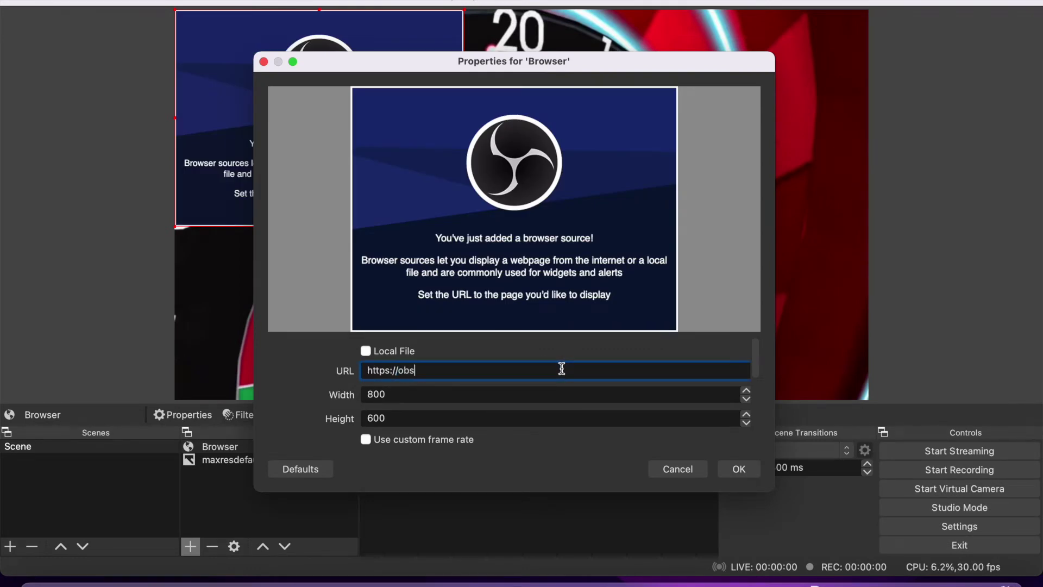
pyautogui.write('obscoreboard.com/scoreboa')
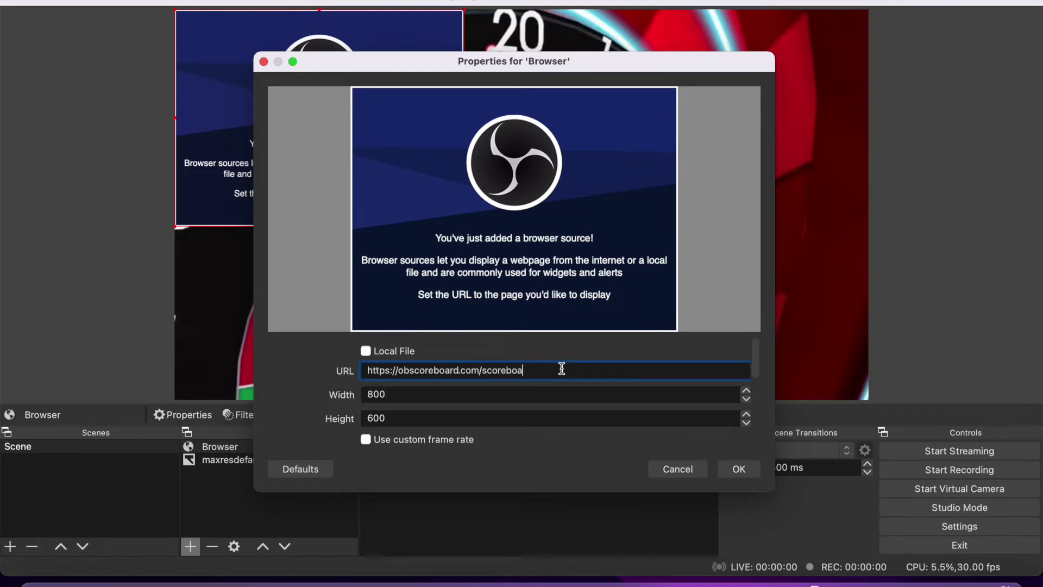
pyautogui.click(389, 418)
pyautogui.press('BackSpace')
pyautogui.write('80')
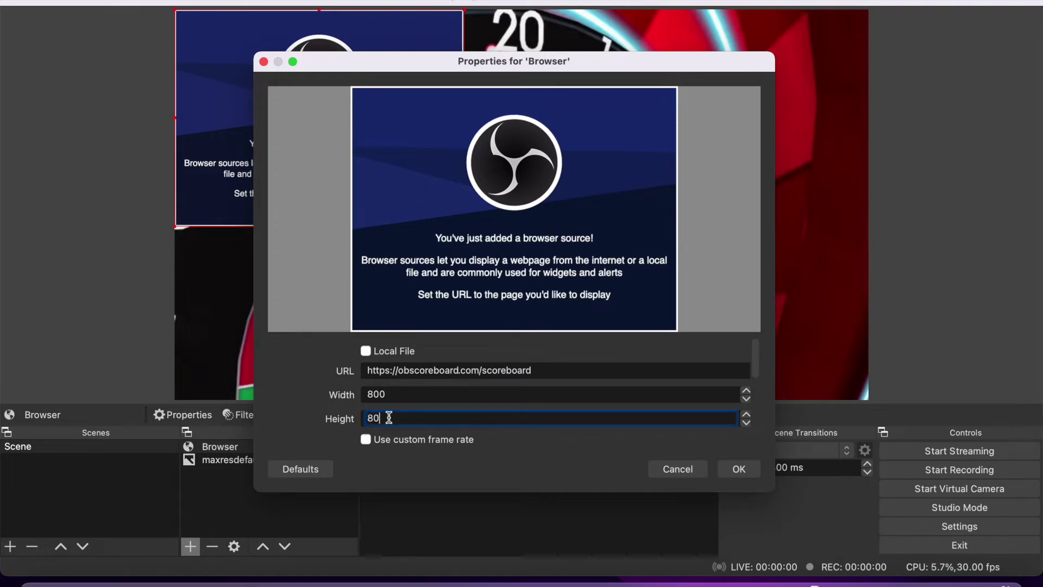
pyautogui.write('0')
pyautogui.click(740, 474)
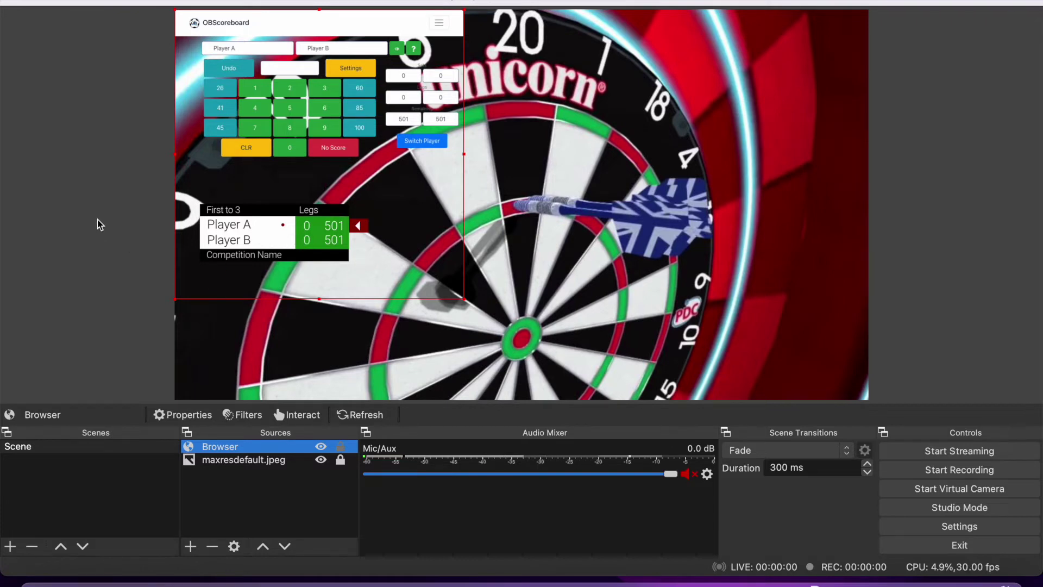
# Open the context menu of the Browser source in the Sources list.
pyautogui.rightClick(315, 225)
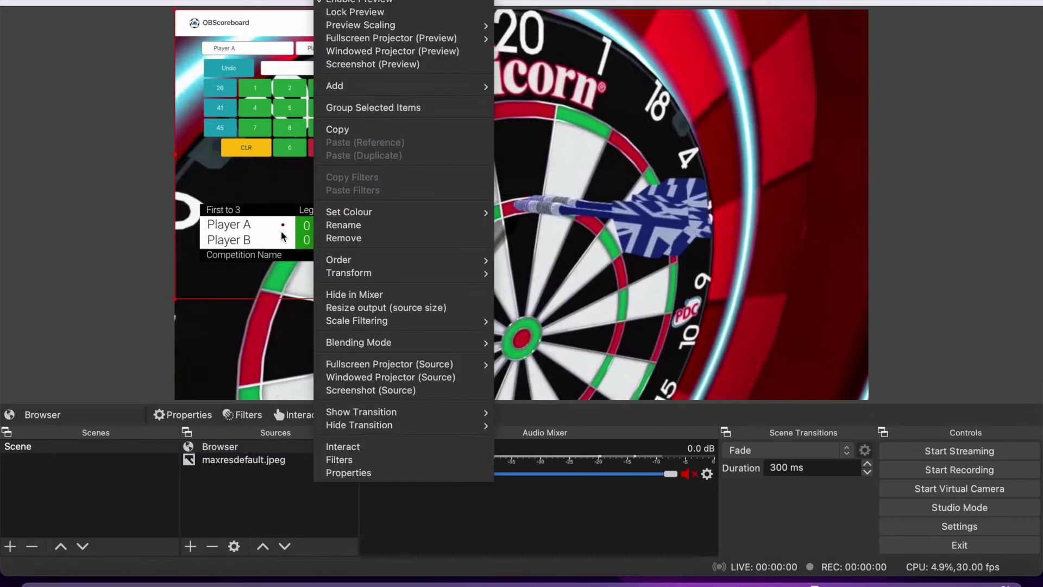
pyautogui.click(254, 233)
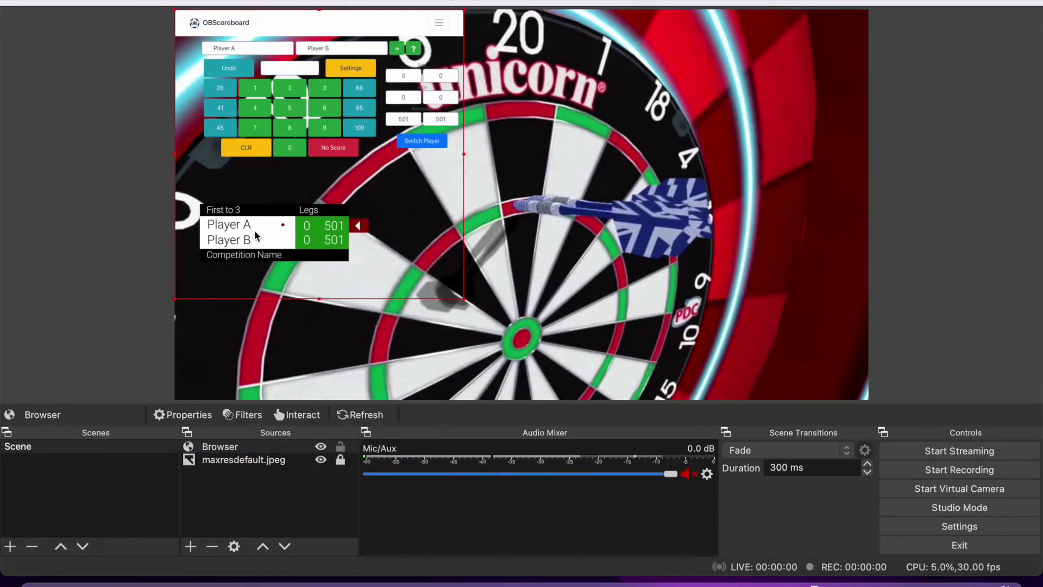
pyautogui.click(230, 446)
pyautogui.rightClick(229, 446)
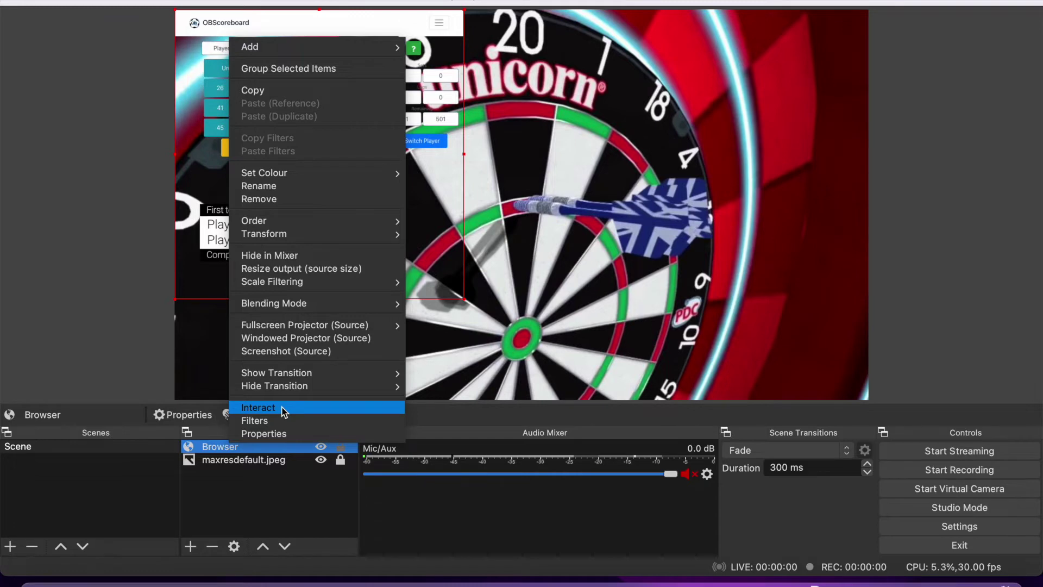
# Open the scoreboard's Interact window beside the preview and rename Player A to John.
pyautogui.click(258, 407)
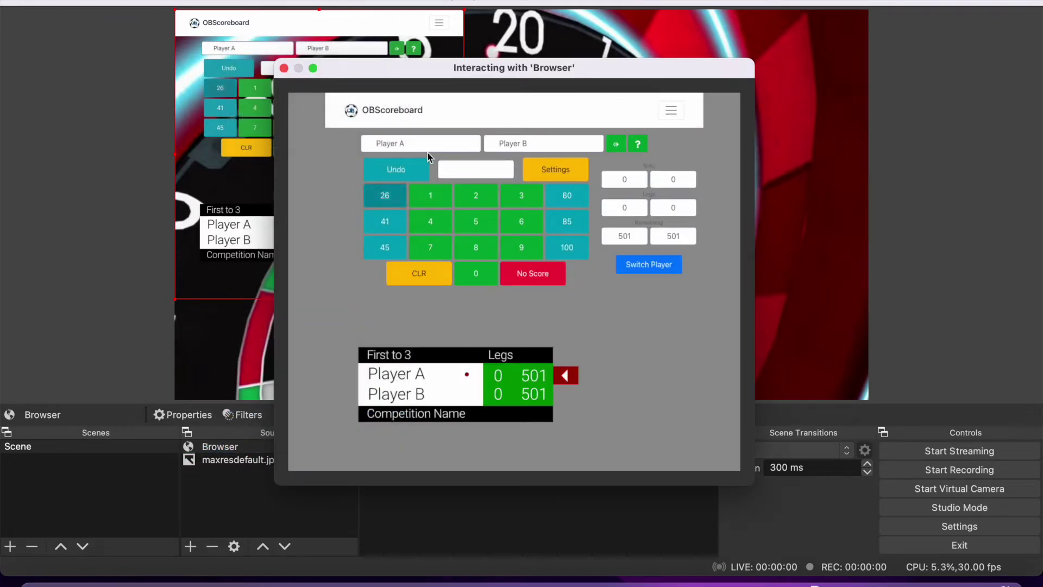
pyautogui.moveTo(516, 73); pyautogui.dragTo(745, 68)
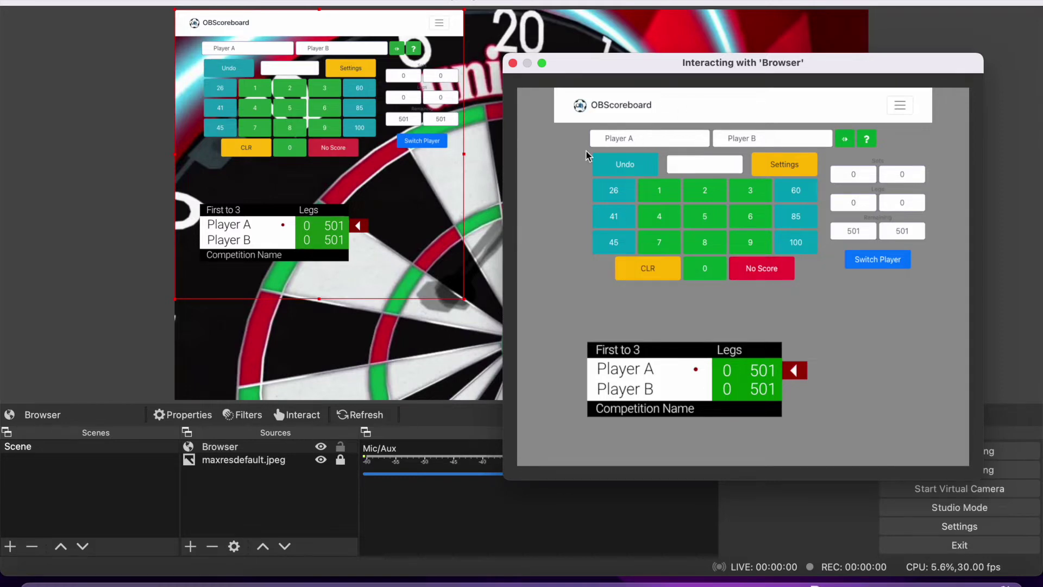
pyautogui.click(644, 142)
pyautogui.press('BackSpace')
pyautogui.press('BackSpace')
pyautogui.press('BackSpace')
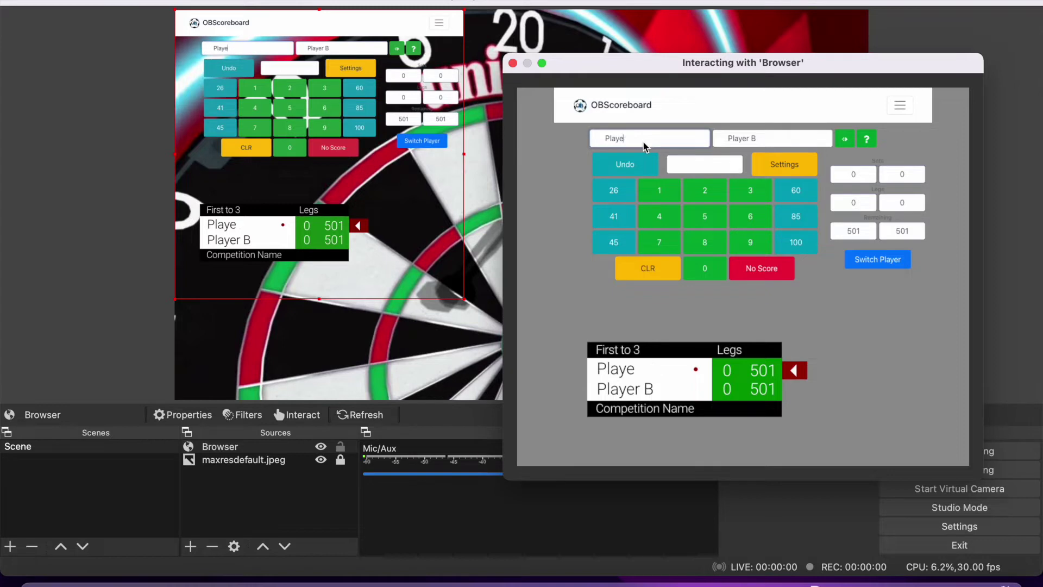
pyautogui.press('BackSpace')
pyautogui.press('BackSpace')
pyautogui.press('BackSpace')
pyautogui.press('BackSpace')
pyautogui.press('BackSpace')
pyautogui.write('John')
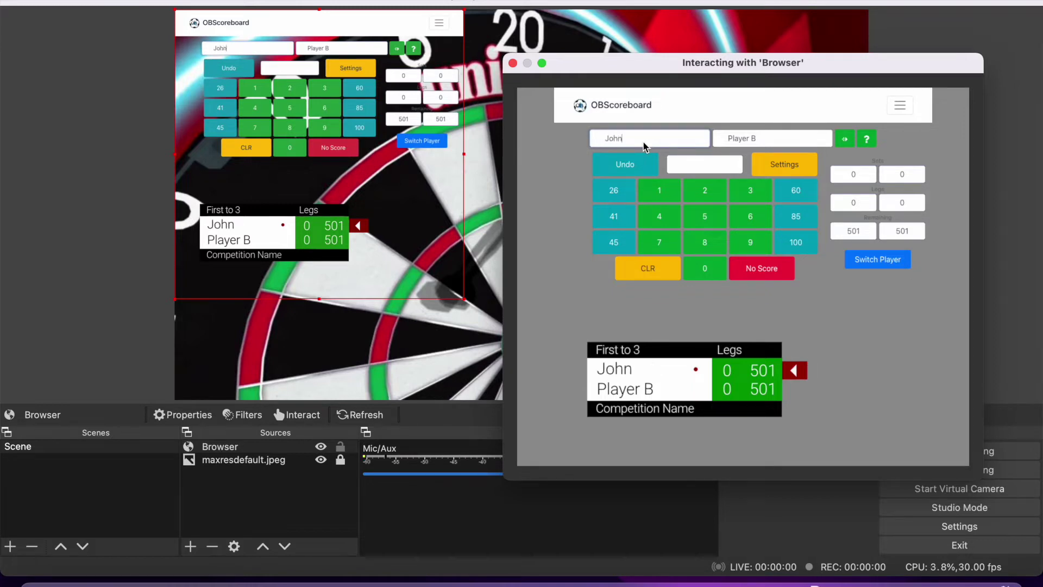
# Rename Player B to Jane.
pyautogui.click(770, 137)
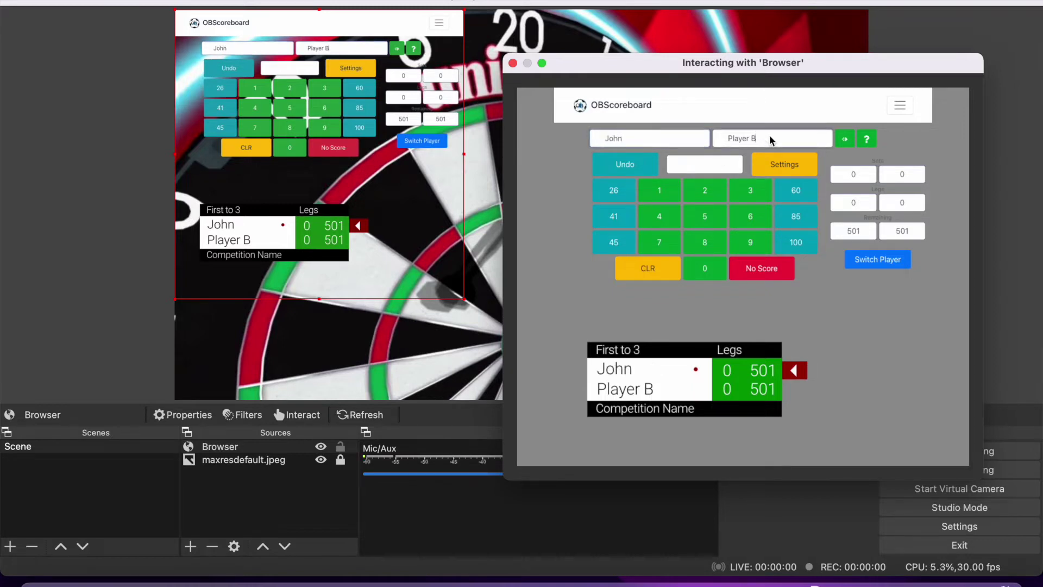
pyautogui.press('BackSpace')
pyautogui.press('BackSpace')
pyautogui.press('BackSpace')
pyautogui.press('BackSpace')
pyautogui.press('BackSpace')
pyautogui.press('BackSpace')
pyautogui.press('BackSpace')
pyautogui.press('BackSpace')
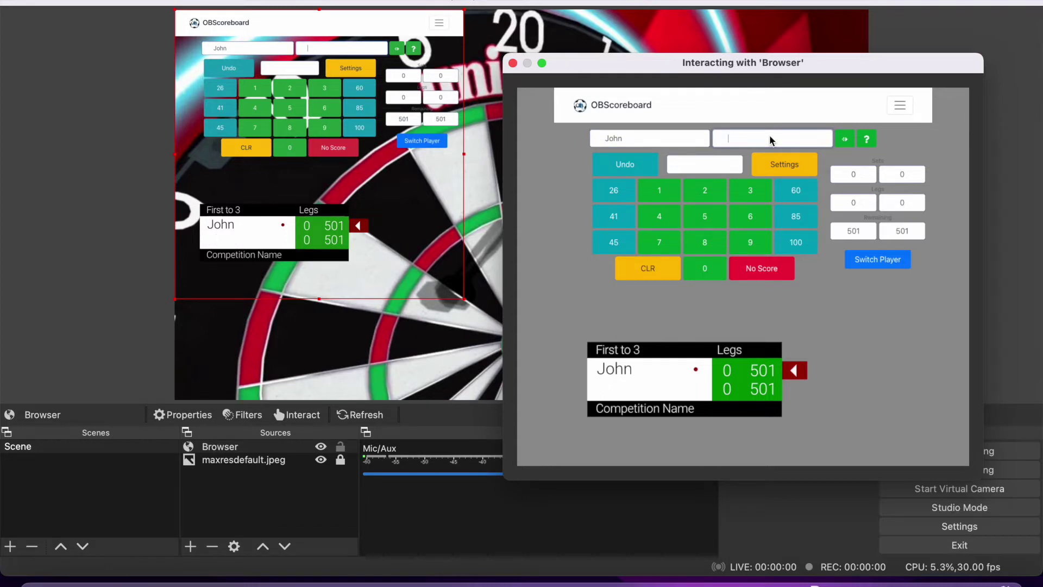
pyautogui.write('Jane')
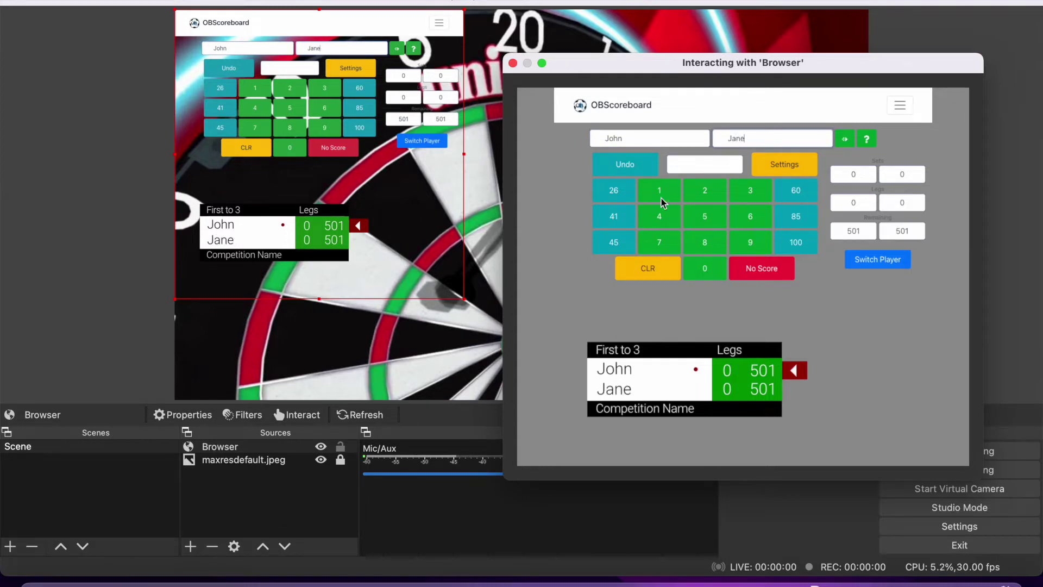
# Enter trial scores of 50, 180 and 100 on the scoreboard.
pyautogui.click(709, 221)
pyautogui.click(711, 276)
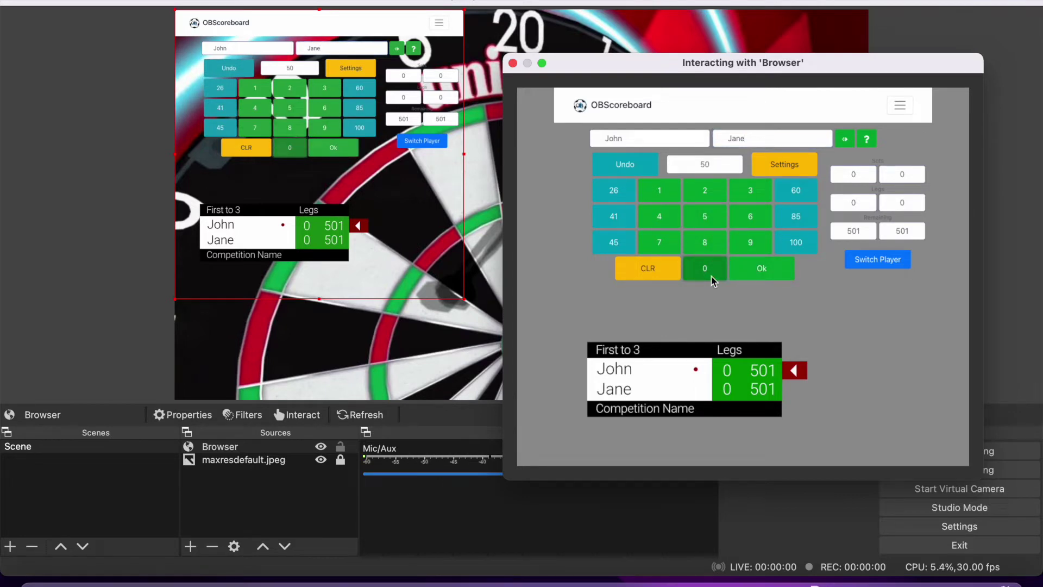
pyautogui.click(763, 273)
pyautogui.click(707, 171)
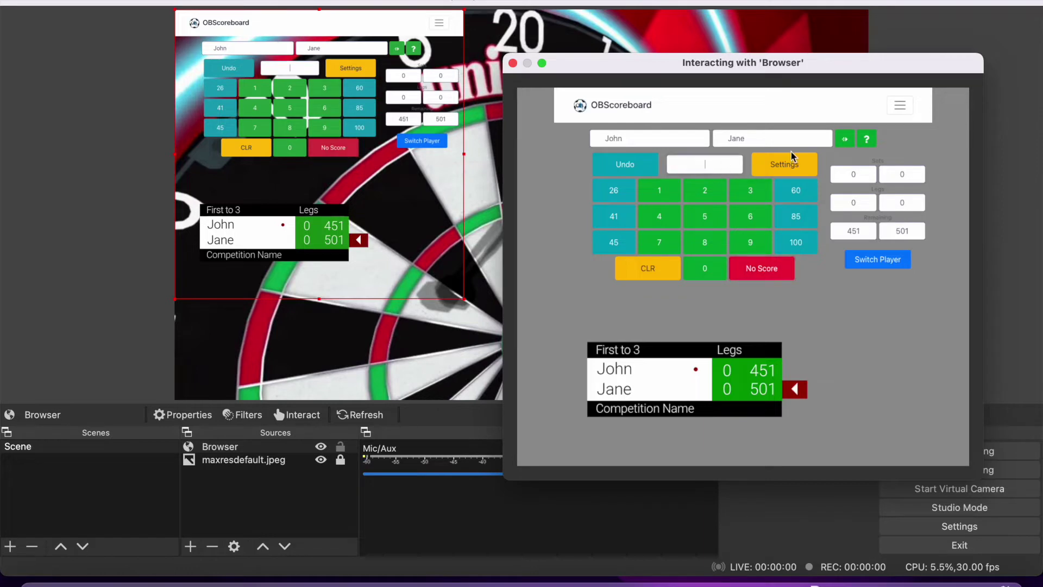
pyautogui.write('180')
pyautogui.press('Return')
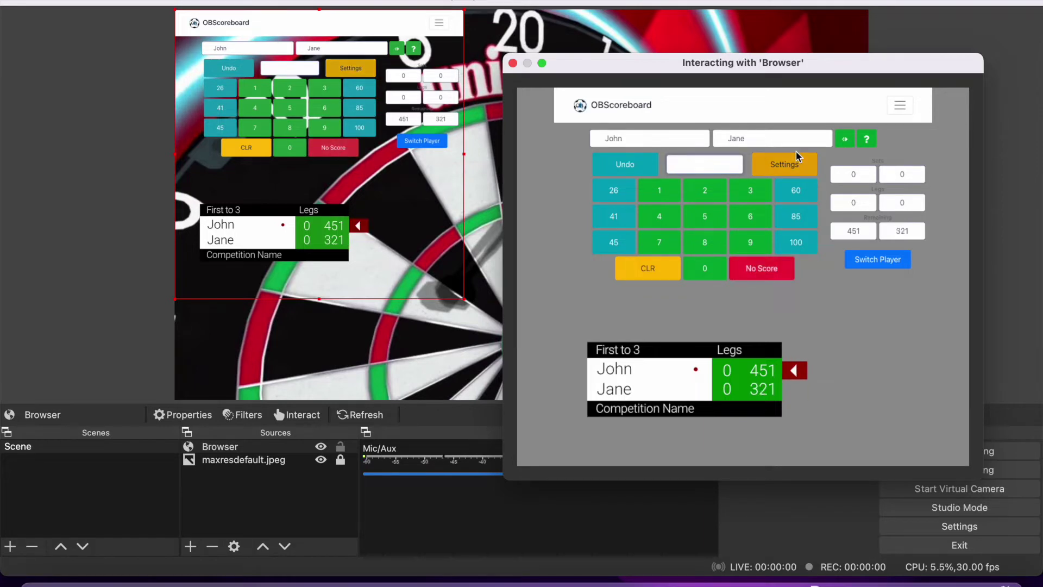
pyautogui.click(798, 243)
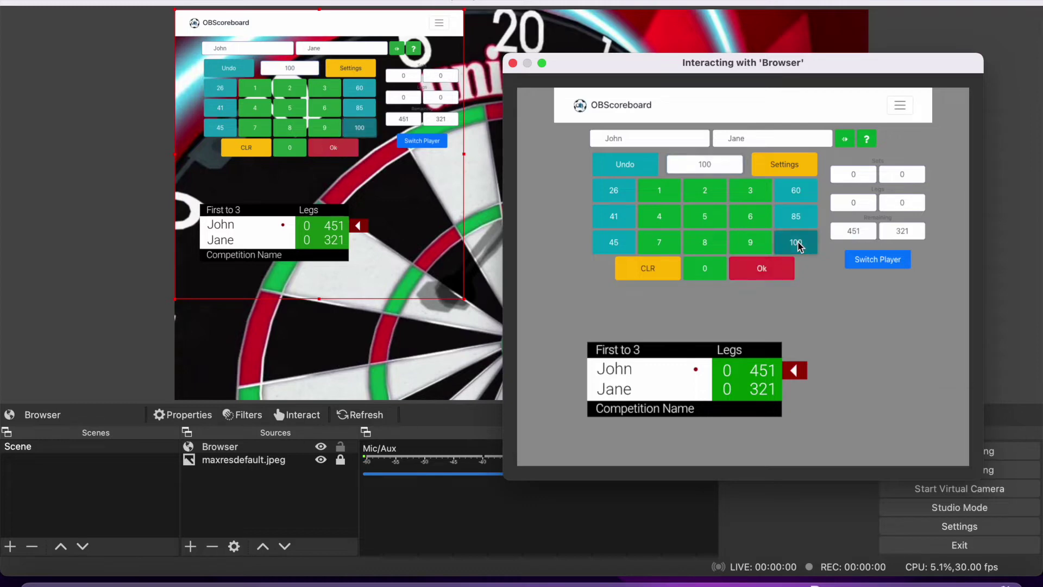
pyautogui.click(766, 270)
# Undo all three scores back to 501 and turn on sets scoring.
pyautogui.click(636, 166)
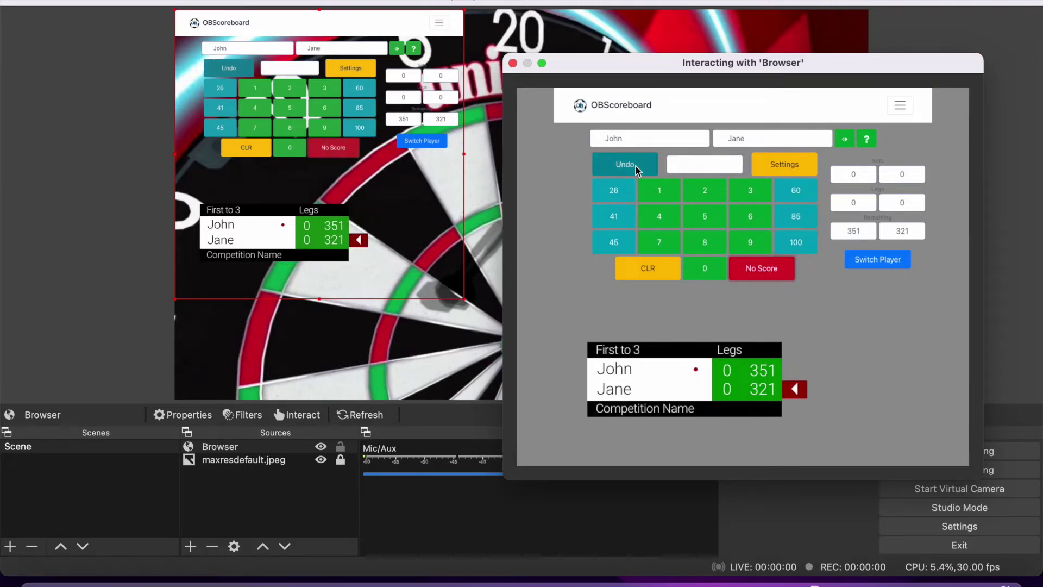
pyautogui.click(635, 167)
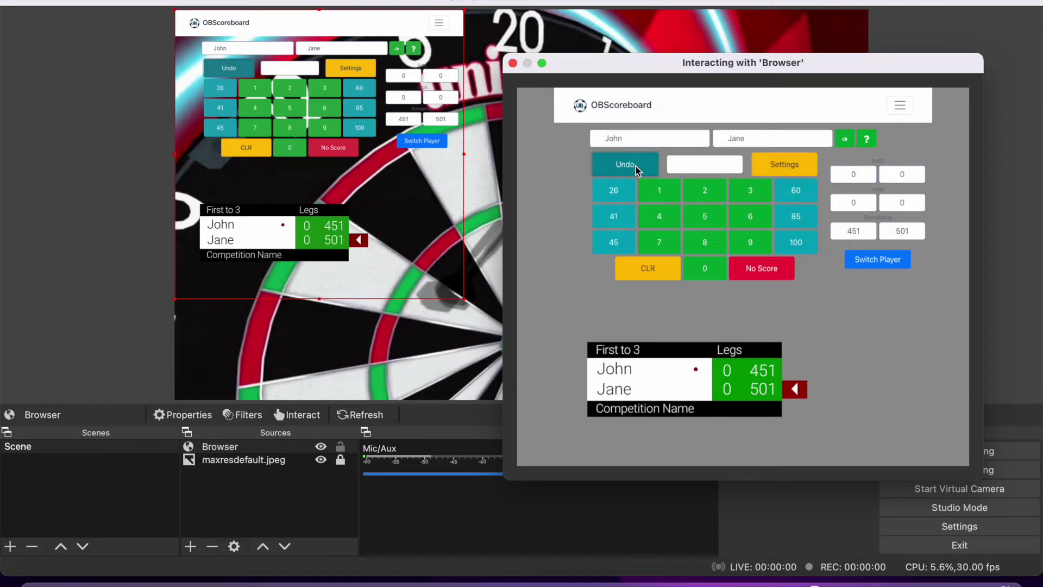
pyautogui.click(635, 166)
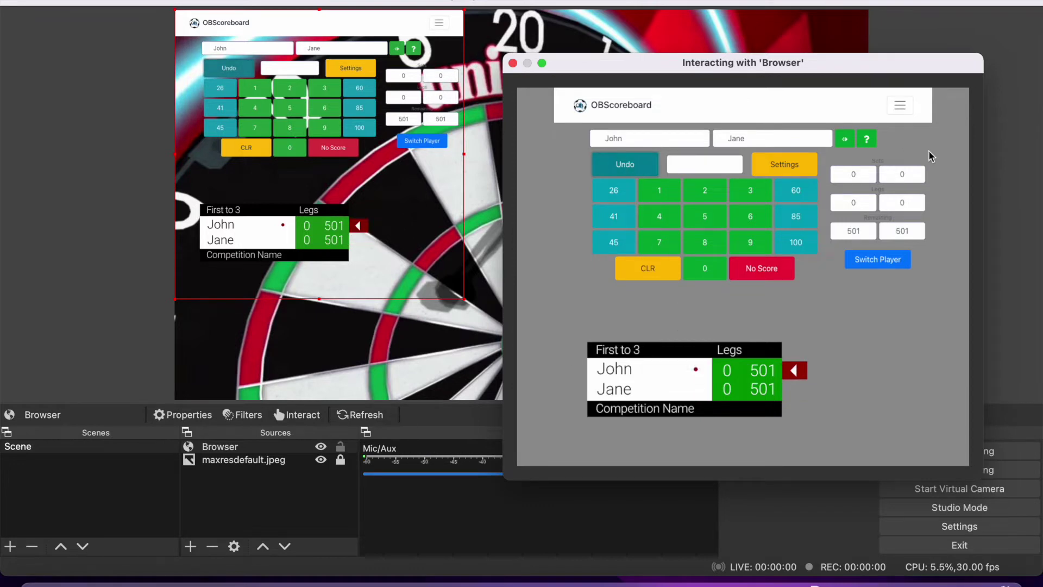
pyautogui.click(843, 145)
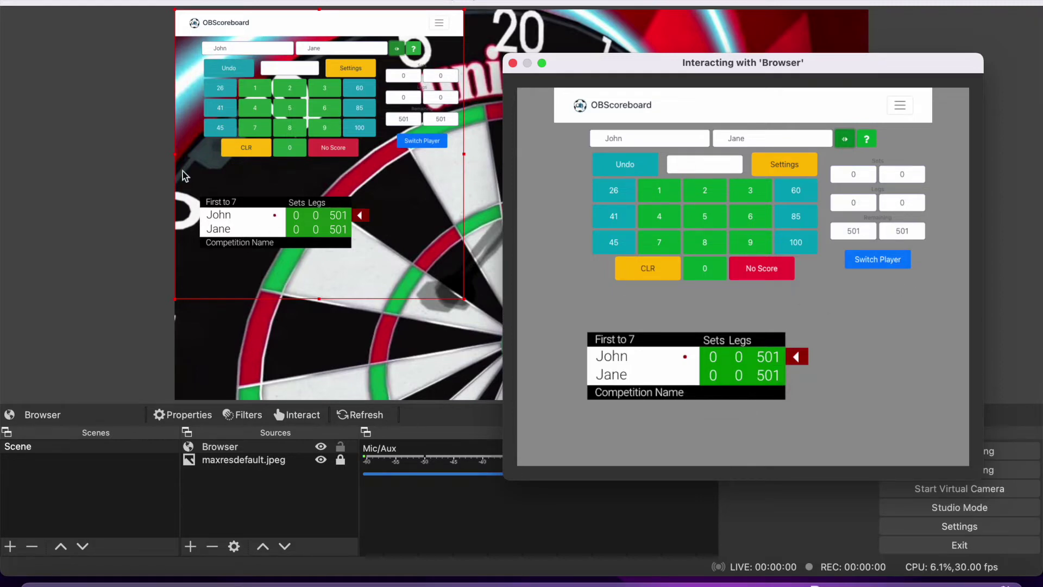
# Crop off the control panel and size the scoreboard at the dartboard's lower right.
pyautogui.click(513, 63)
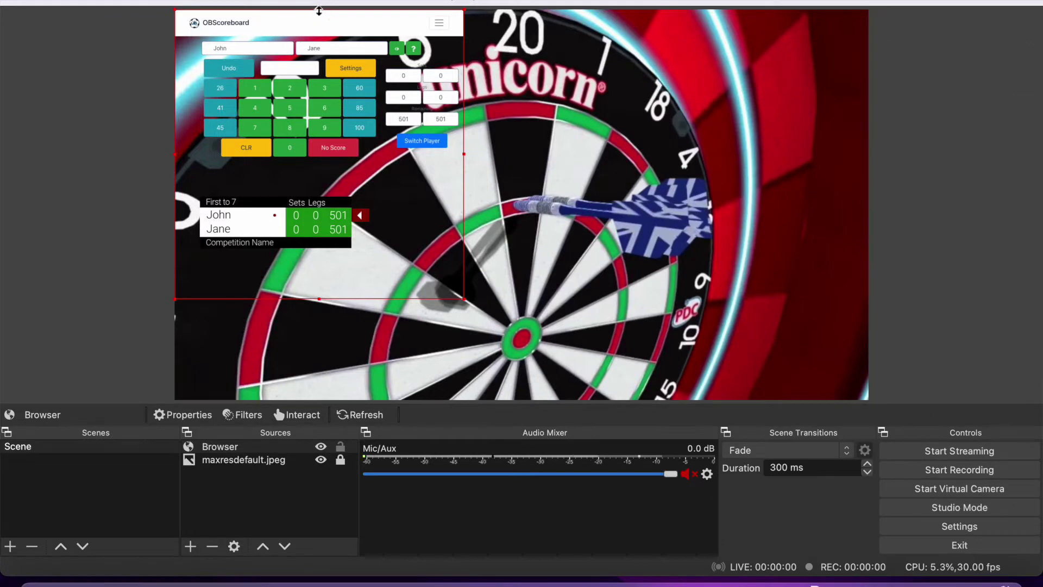
pyautogui.moveTo(319, 9); pyautogui.dragTo(307, 173)
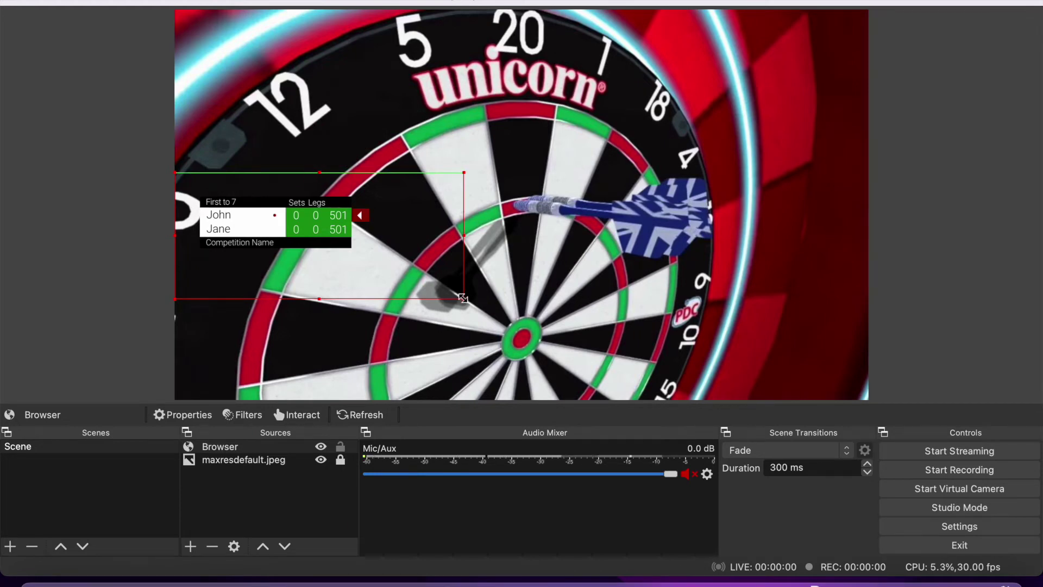
pyautogui.moveTo(462, 298); pyautogui.dragTo(697, 392)
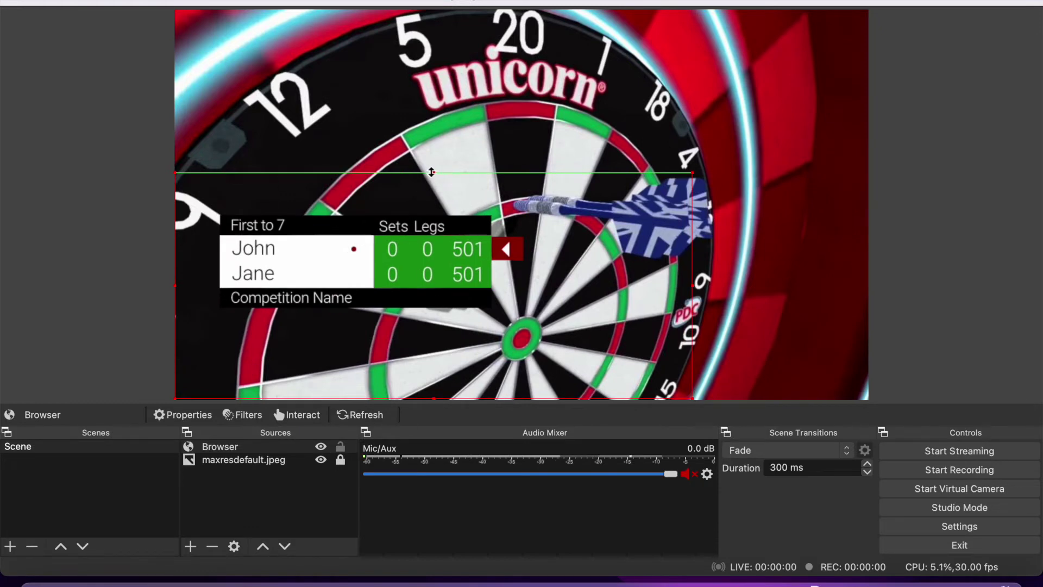
pyautogui.moveTo(422, 250); pyautogui.dragTo(753, 323)
pyautogui.moveTo(509, 251); pyautogui.dragTo(581, 282)
pyautogui.moveTo(726, 377); pyautogui.dragTo(692, 350)
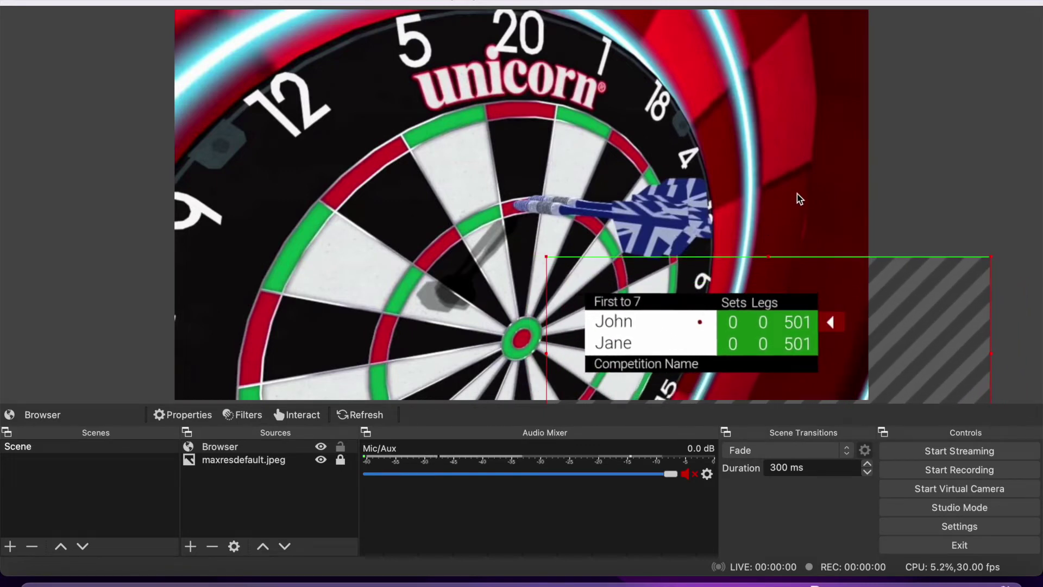
pyautogui.click(797, 200)
# Reopen the scoreboard's Interact window, move it right, and show its Settings.
pyautogui.click(703, 338)
pyautogui.click(340, 450)
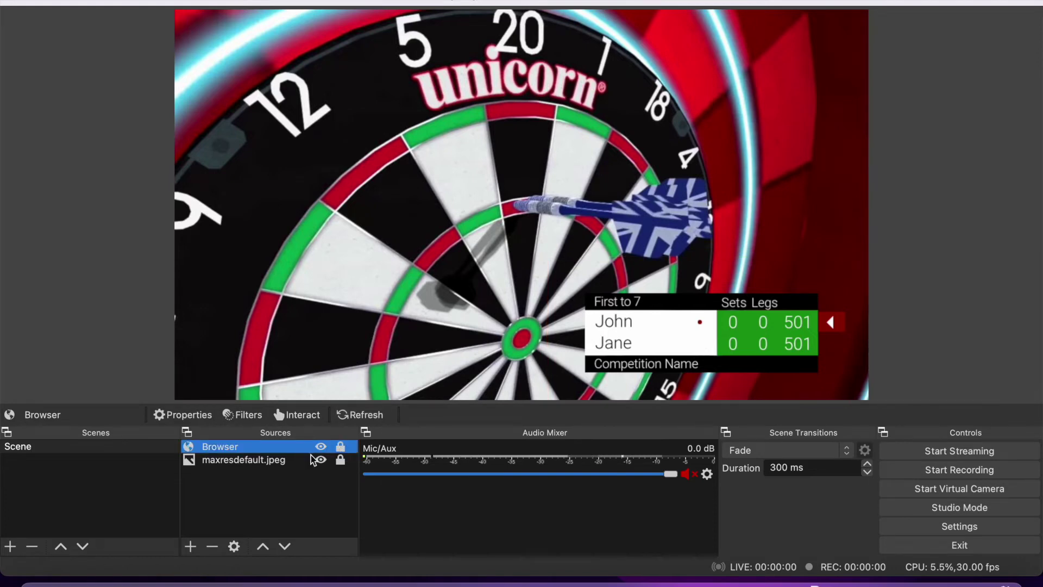
pyautogui.rightClick(232, 449)
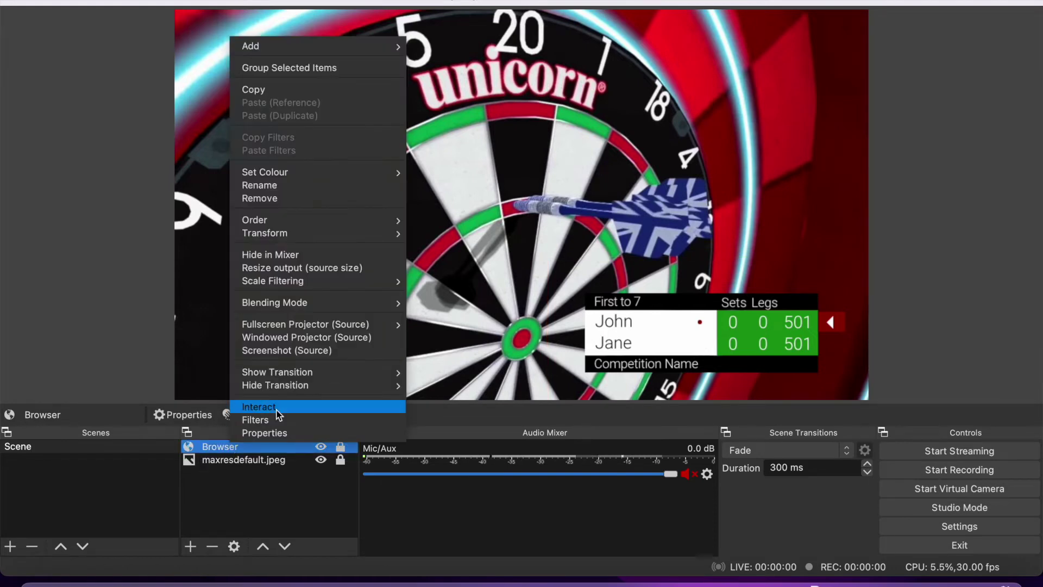
pyautogui.click(282, 407)
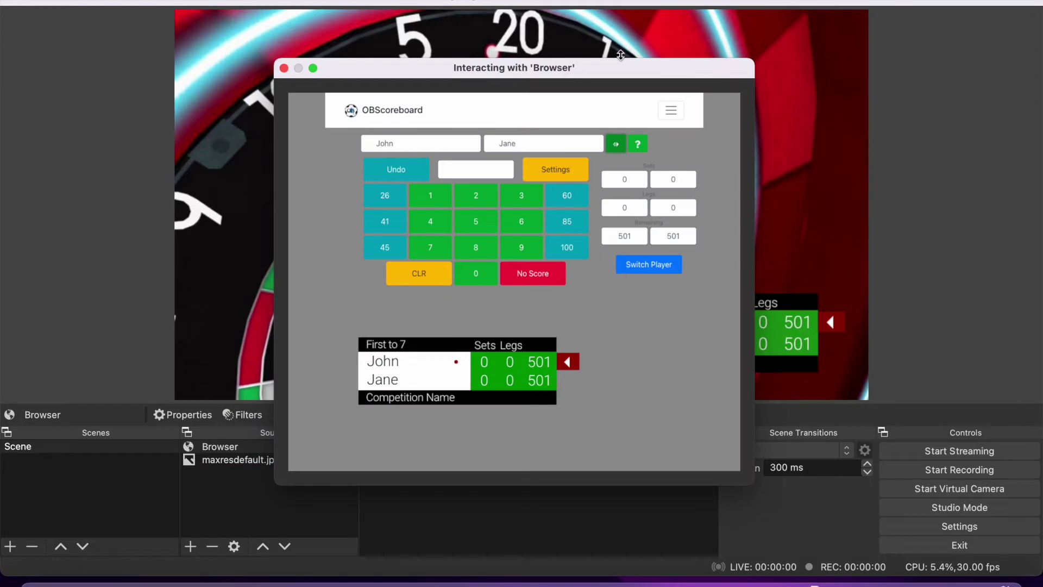
pyautogui.moveTo(576, 69); pyautogui.dragTo(770, 64)
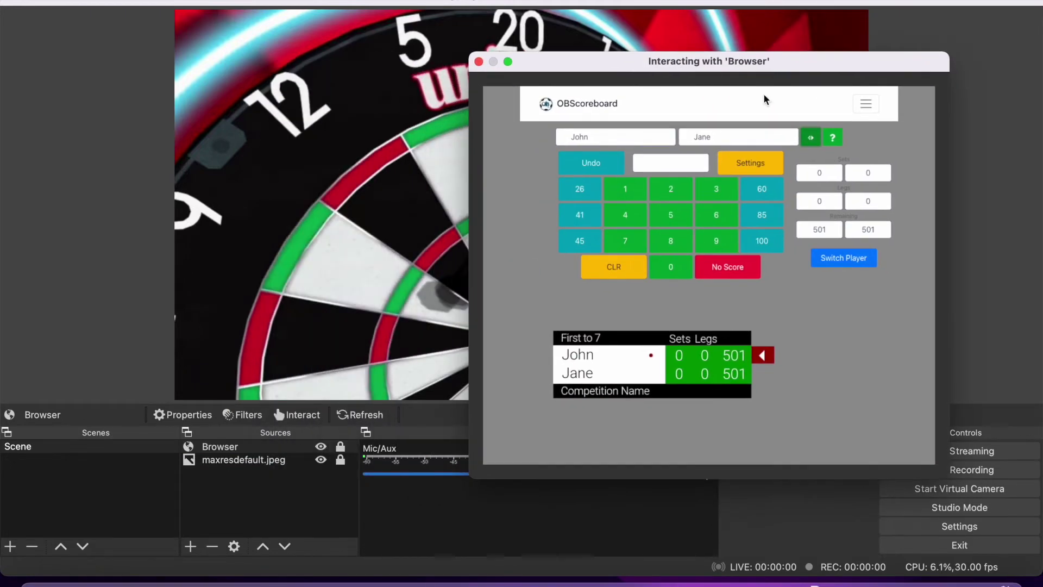
pyautogui.click(748, 171)
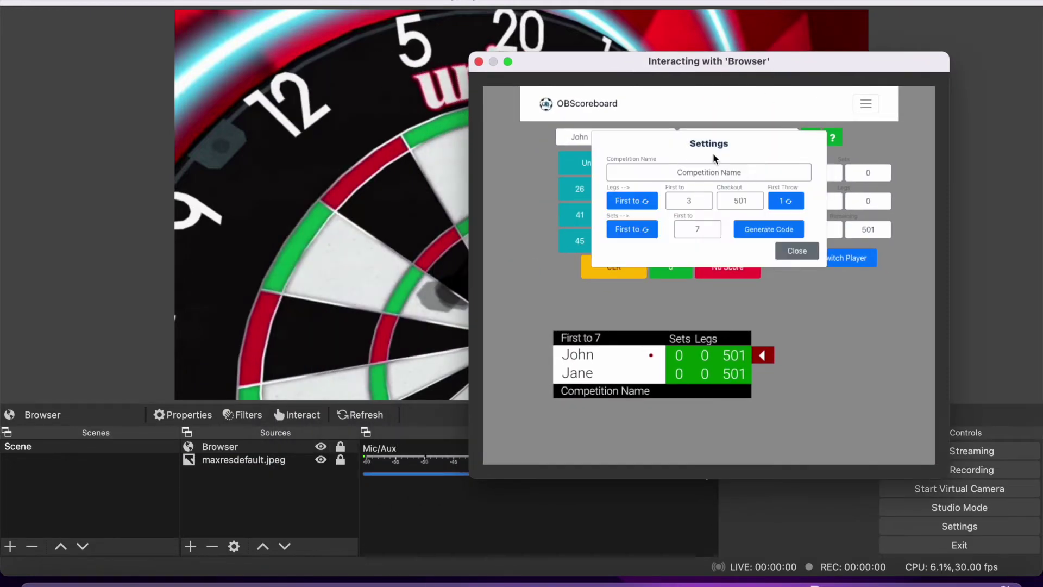
# Name the competition 'World Championship' and make Jane throw first.
pyautogui.click(755, 169)
pyautogui.press('BackSpace')
pyautogui.press('BackSpace')
pyautogui.press('BackSpace')
pyautogui.press('BackSpace')
pyautogui.press('BackSpace')
pyautogui.press('BackSpace')
pyautogui.press('BackSpace')
pyautogui.press('BackSpace')
pyautogui.press('BackSpace')
pyautogui.press('BackSpace')
pyautogui.press('BackSpace')
pyautogui.press('BackSpace')
pyautogui.press('BackSpace')
pyautogui.press('BackSpace')
pyautogui.press('BackSpace')
pyautogui.press('BackSpace')
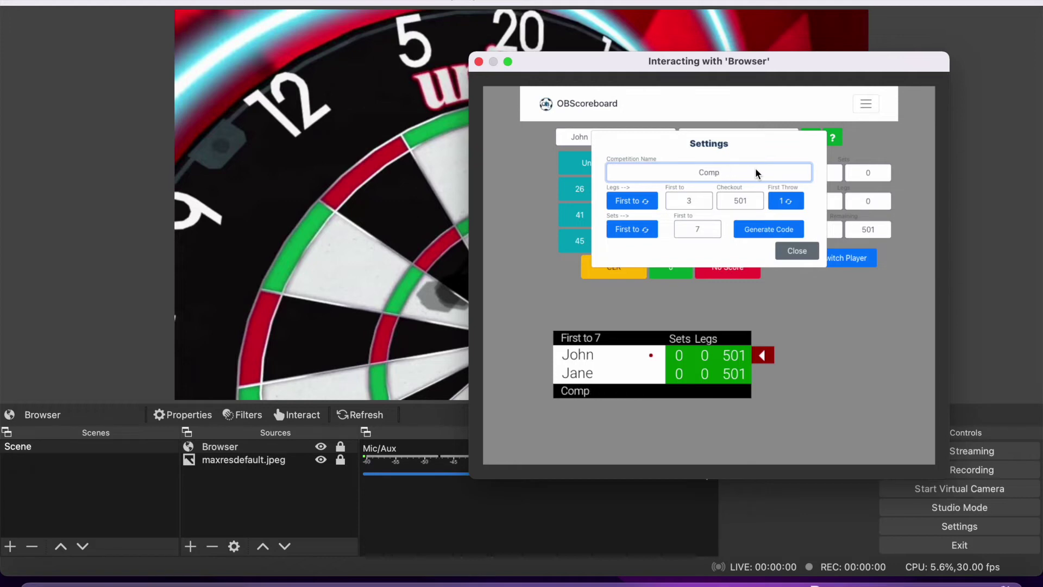
pyautogui.write('World')
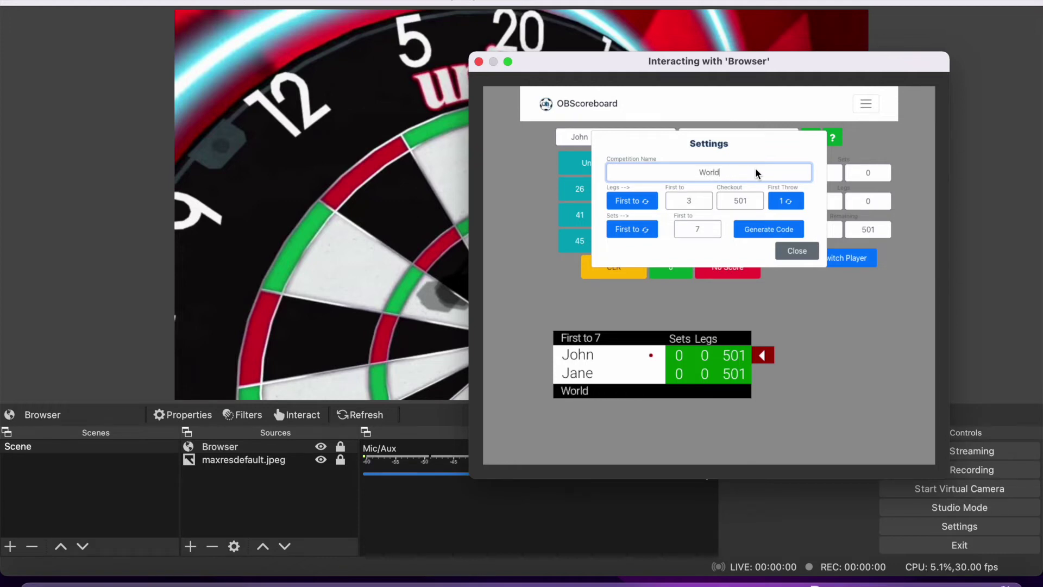
pyautogui.write(' Championship')
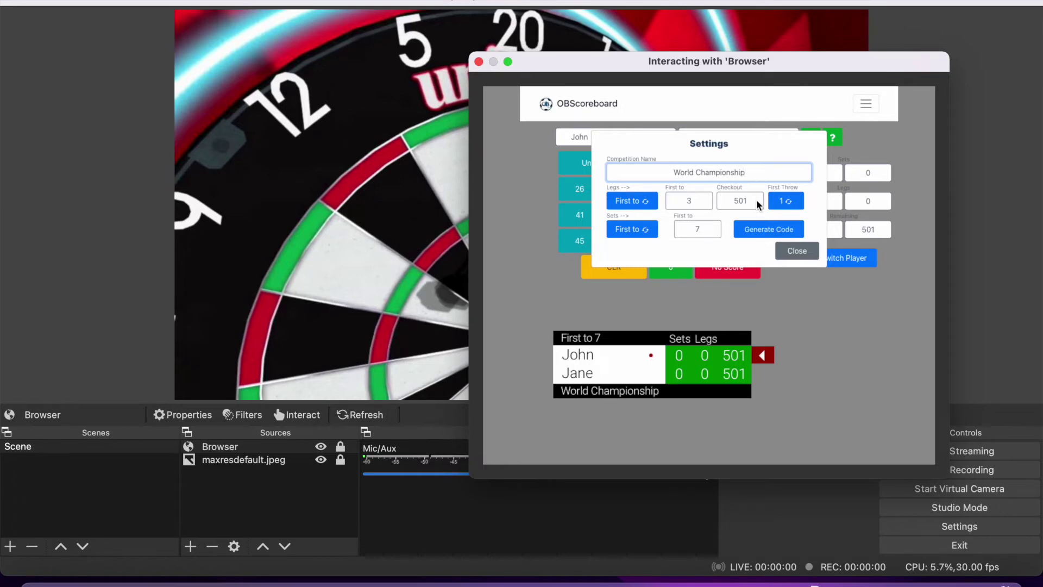
pyautogui.click(786, 202)
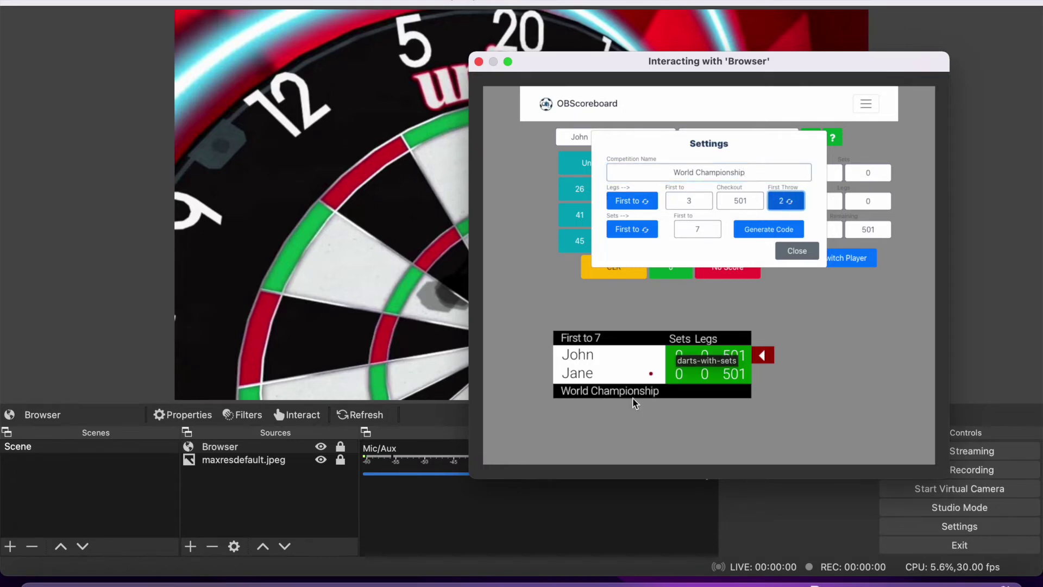
# Set legs to best of 5, keep sets at first to 7, and close settings.
pyautogui.click(629, 201)
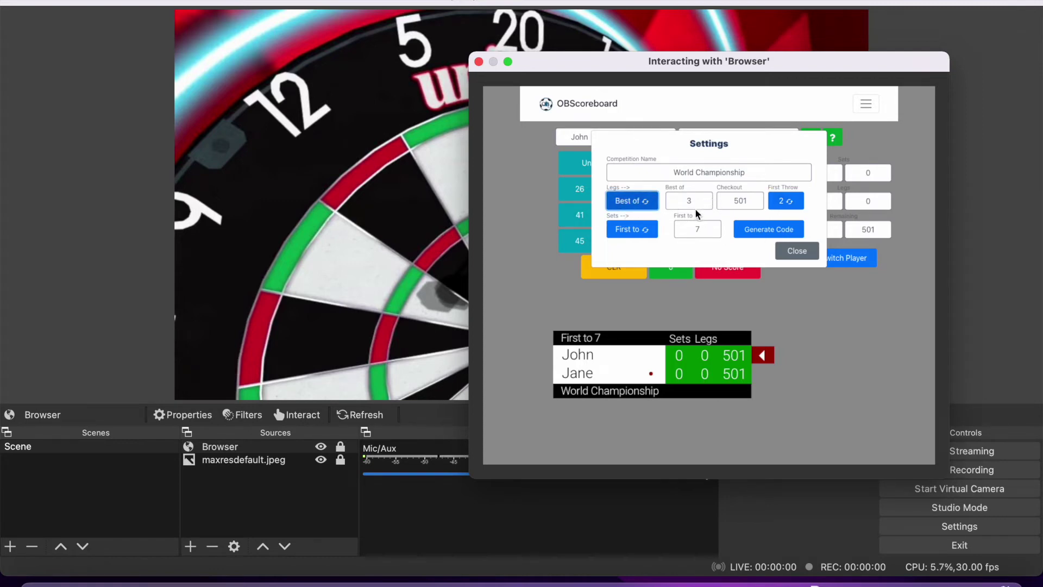
pyautogui.click(632, 229)
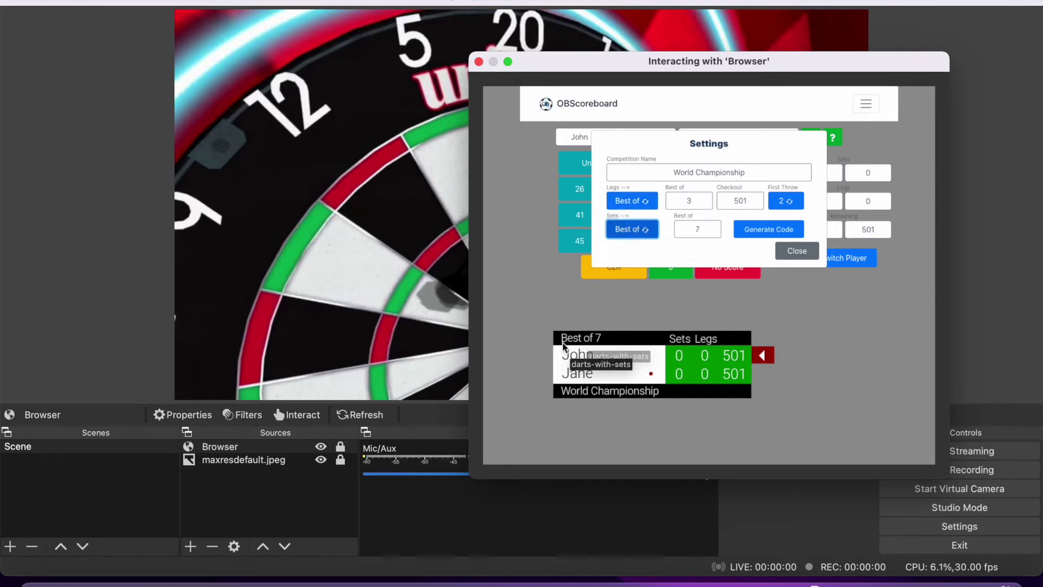
pyautogui.click(632, 231)
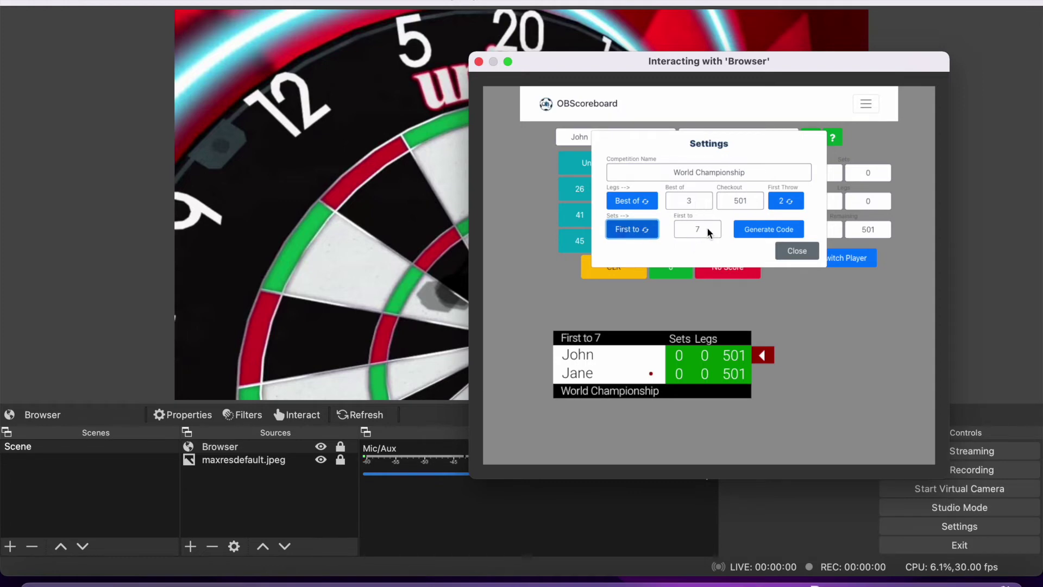
pyautogui.click(700, 202)
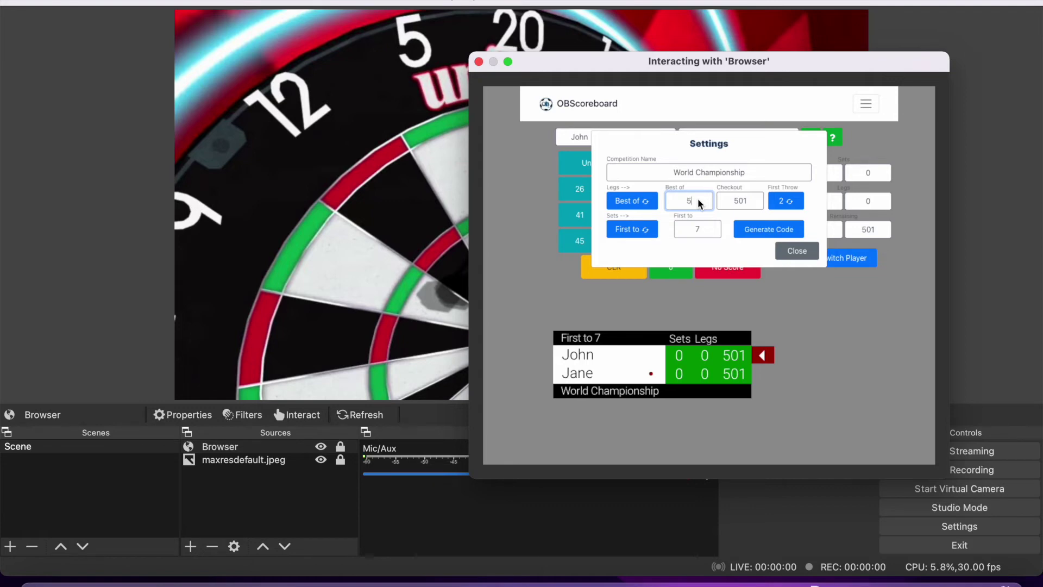
pyautogui.click(799, 253)
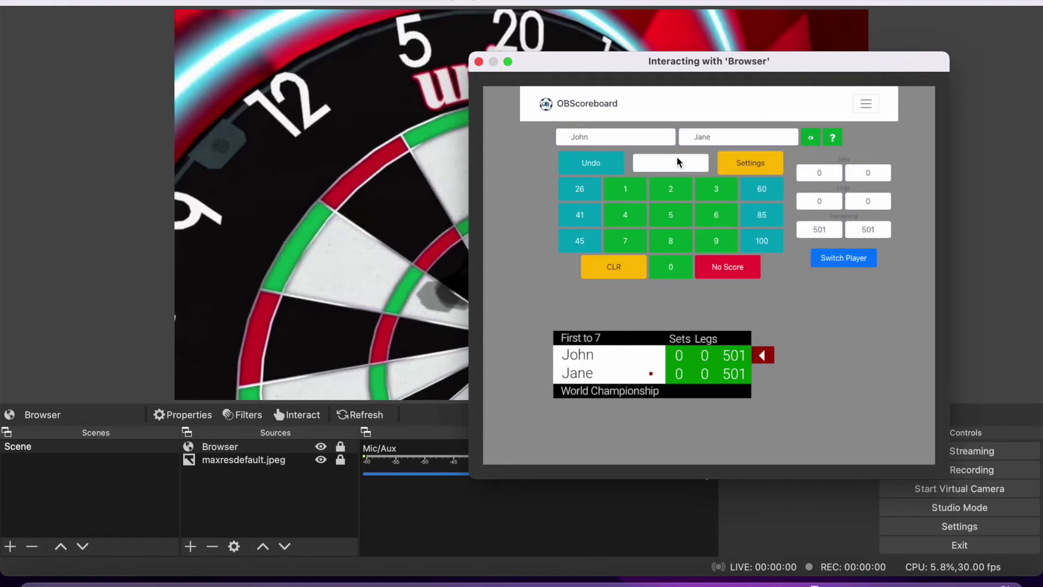
# Score a series of 501 checkouts, giving legs to John and Jane and a set to John.
pyautogui.click(677, 159)
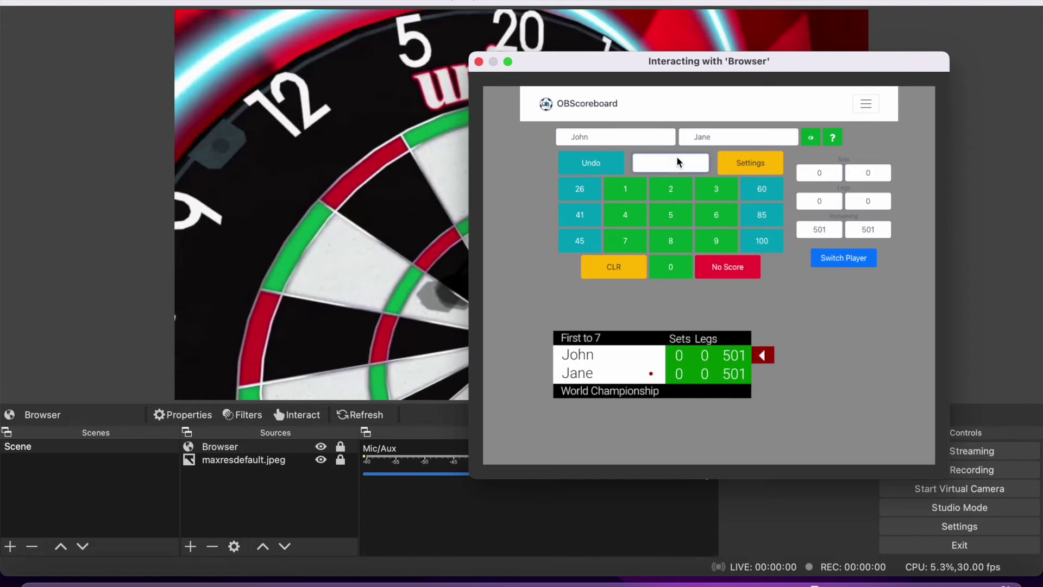
pyautogui.write('501')
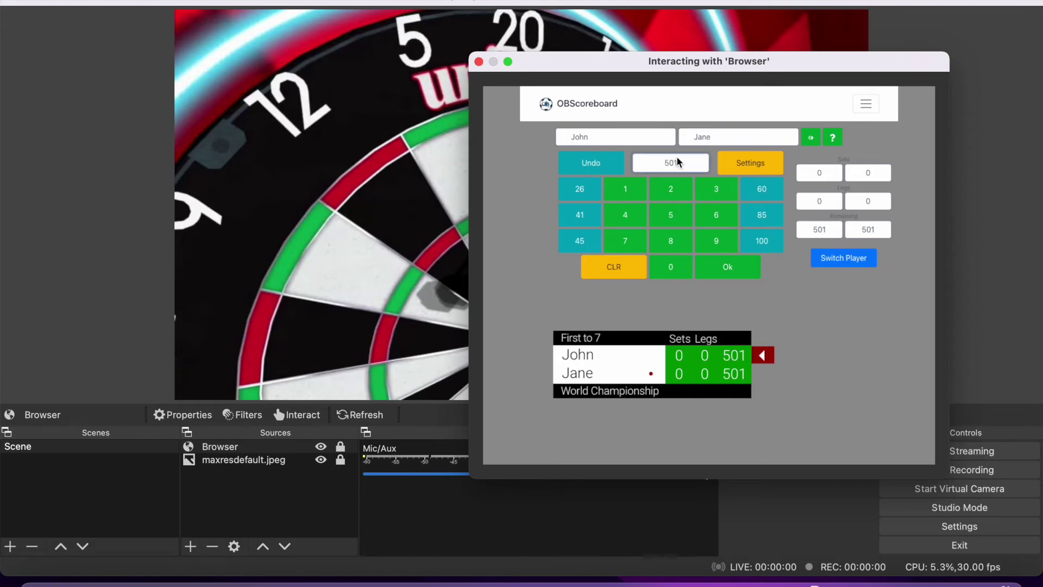
pyautogui.press('Return')
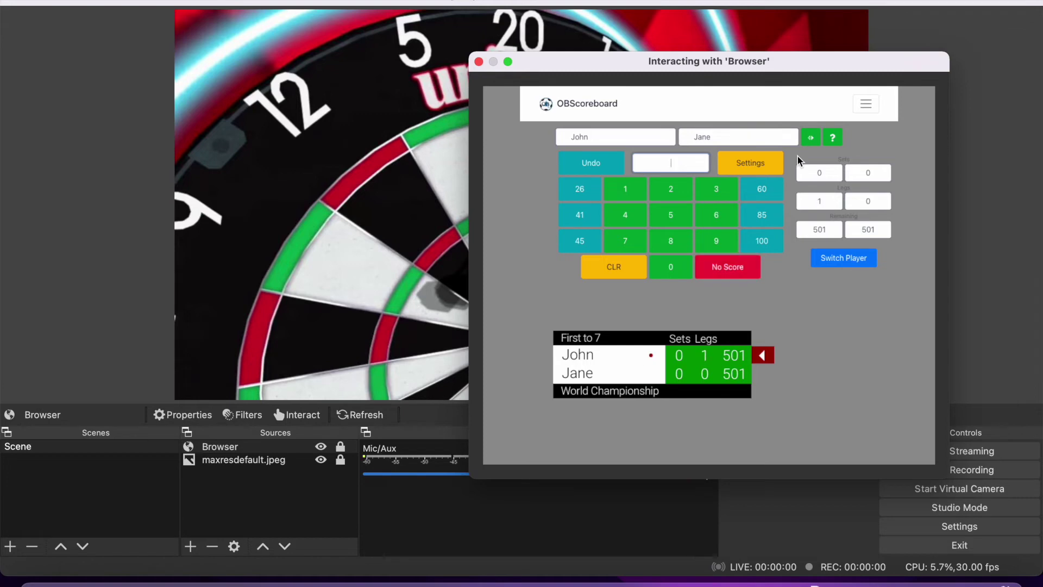
pyautogui.write('50')
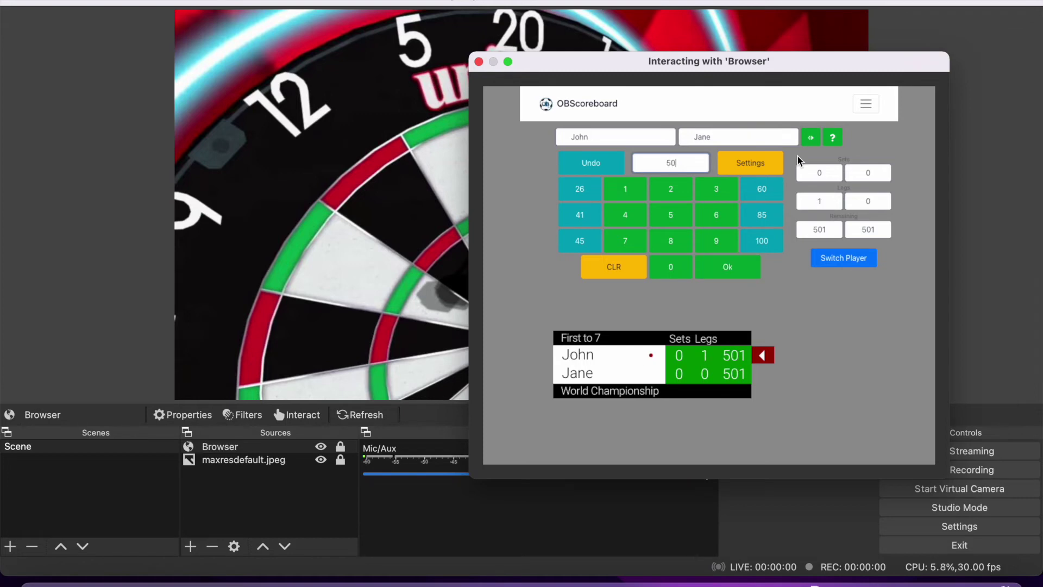
pyautogui.write('1')
pyautogui.press('Return')
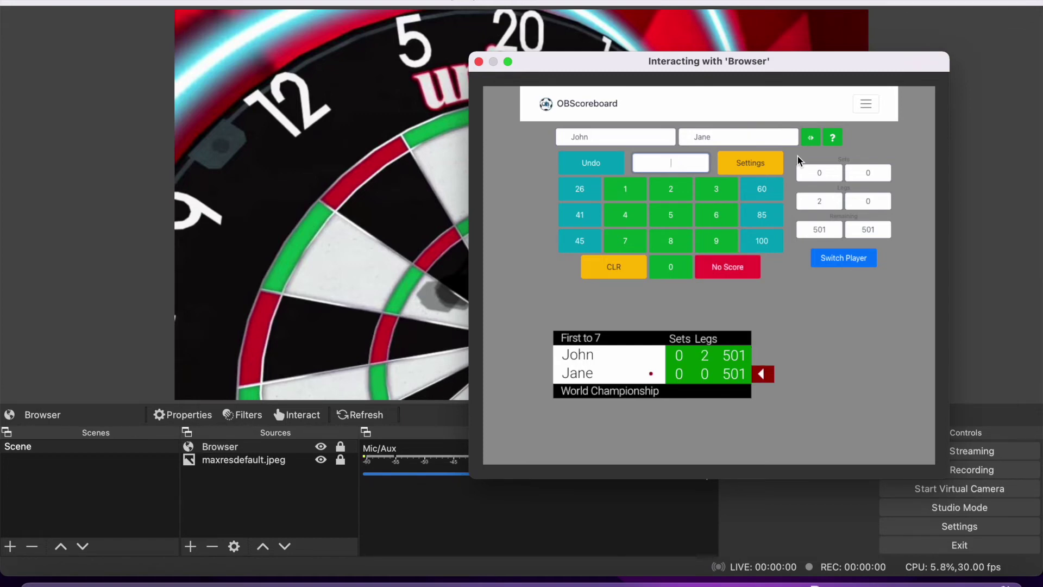
pyautogui.write('50')
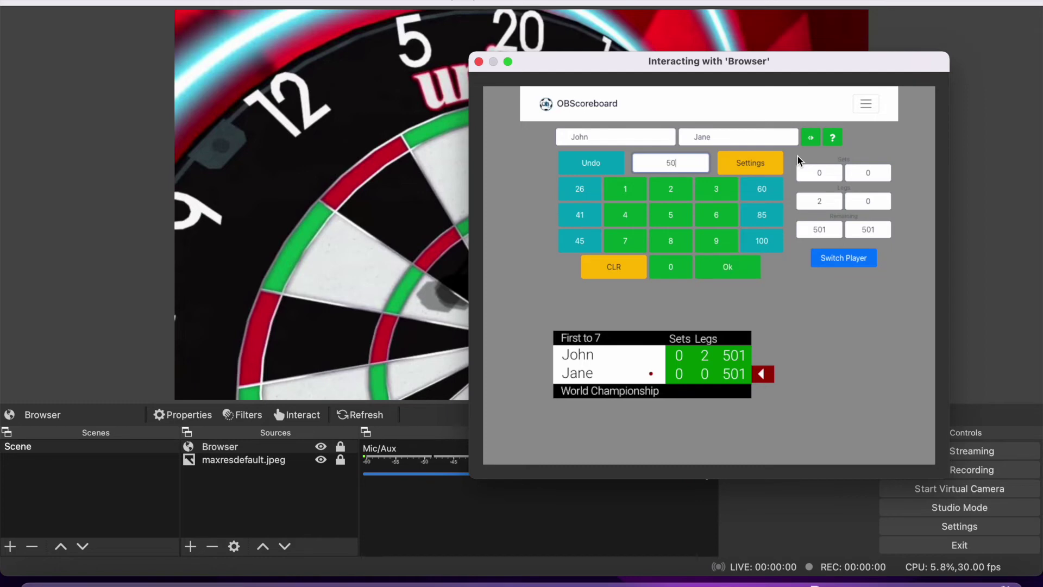
pyautogui.write('1')
pyautogui.press('Return')
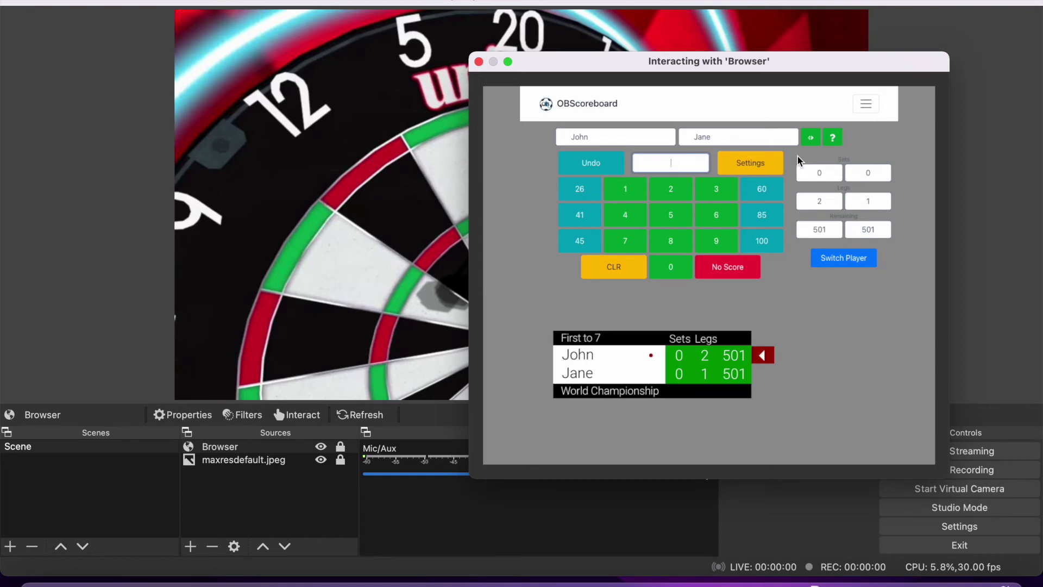
pyautogui.write('501')
pyautogui.press('Return')
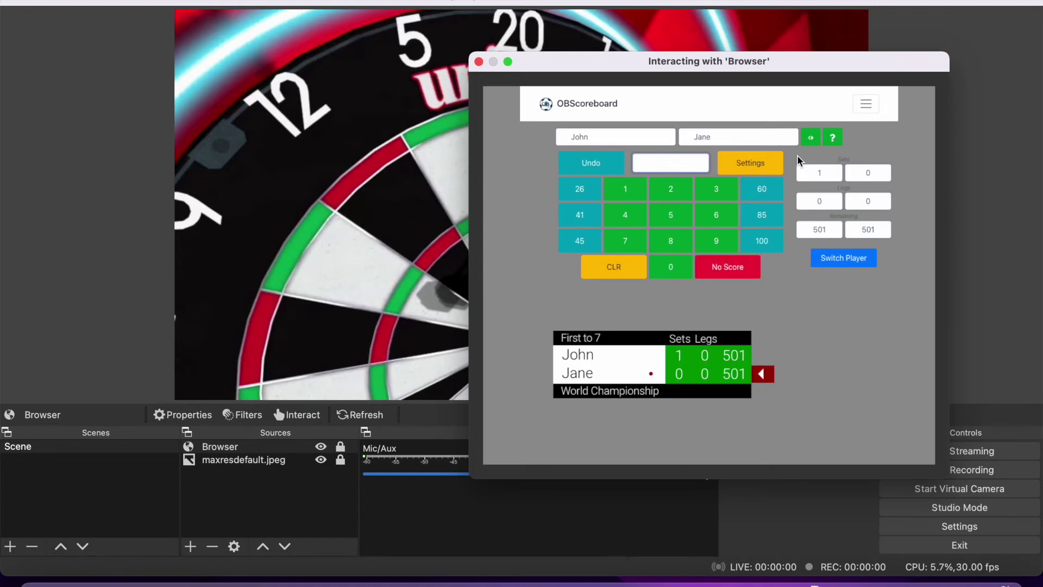
# Undo three entries so John leads one leg to none, sets level.
pyautogui.click(595, 167)
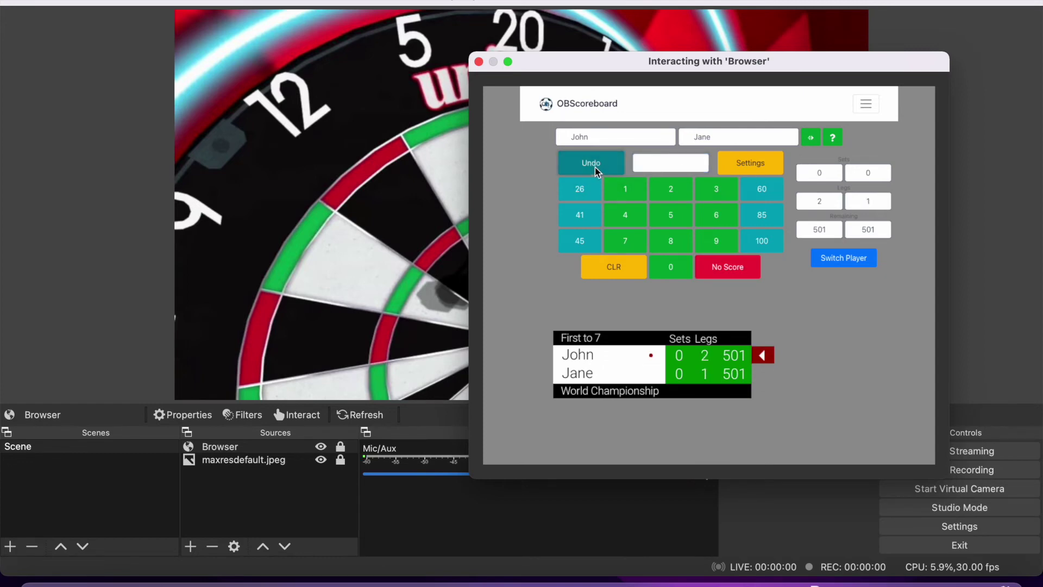
pyautogui.click(595, 167)
pyautogui.click(595, 167)
# Generate a remote pairing code in scoreboard Settings, then bring Safari's OBScoreboard dashboard forward.
pyautogui.click(746, 168)
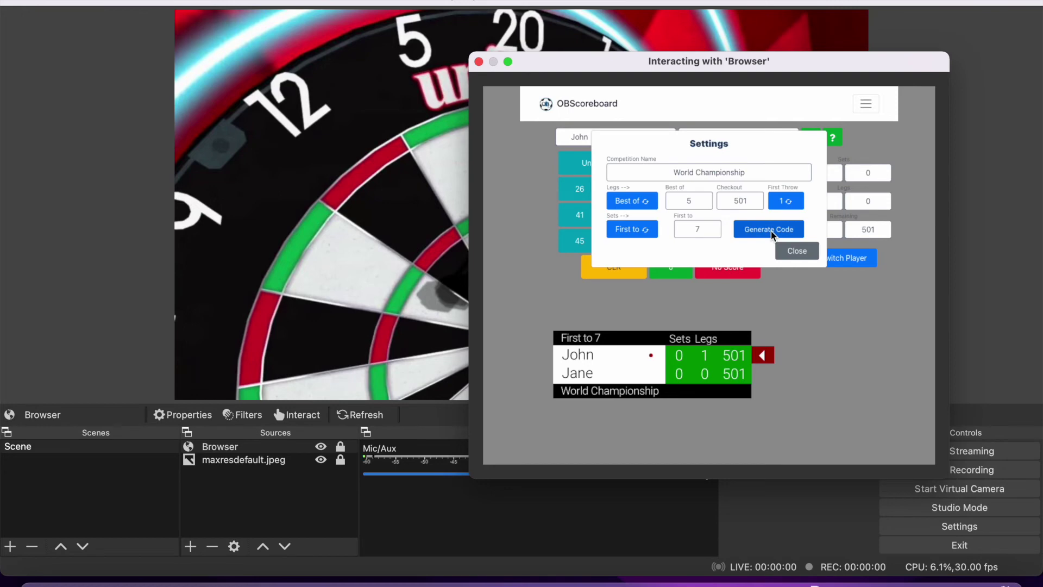
pyautogui.click(771, 230)
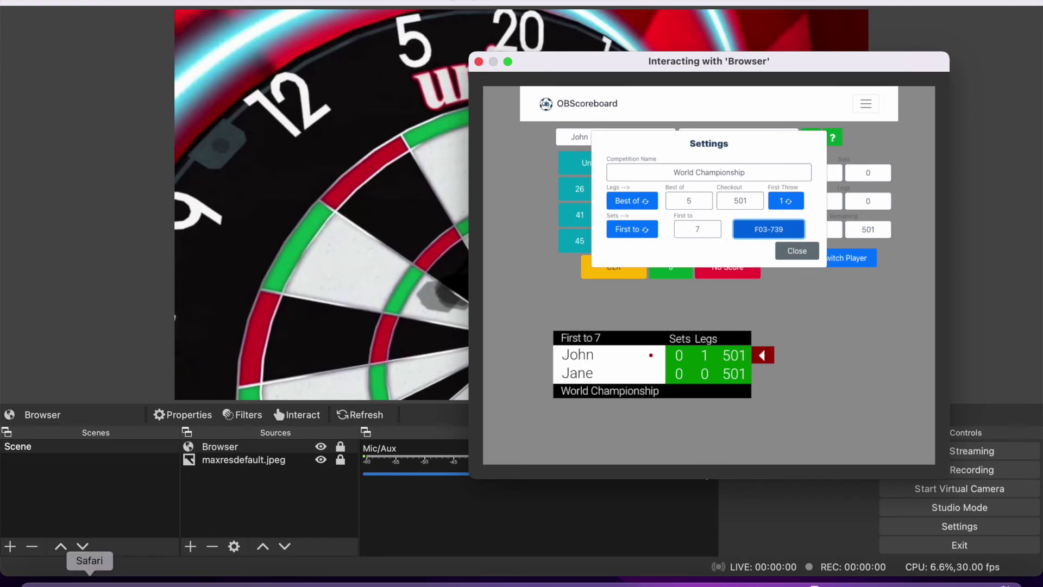
pyautogui.click(90, 580)
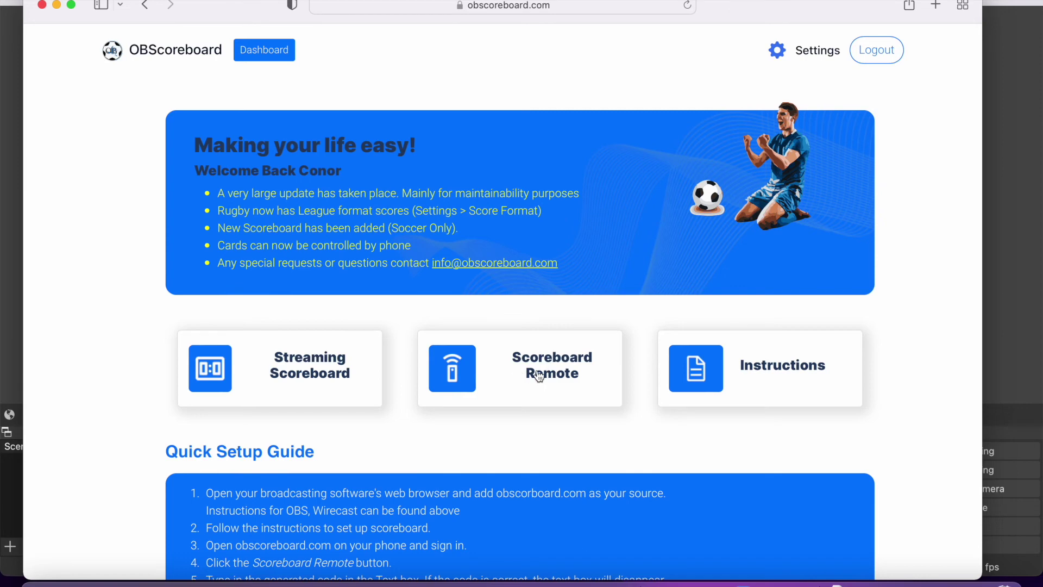
# Pair the Scoreboard Remote with the scoreboard by entering the generated pairing code.
pyautogui.click(482, 384)
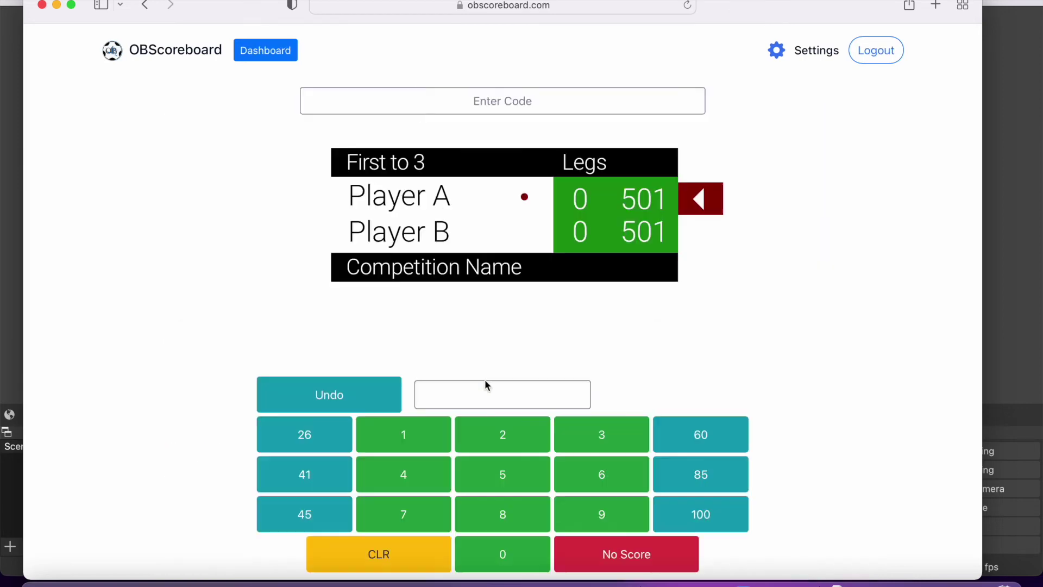
pyautogui.click(485, 97)
pyautogui.write('f0')
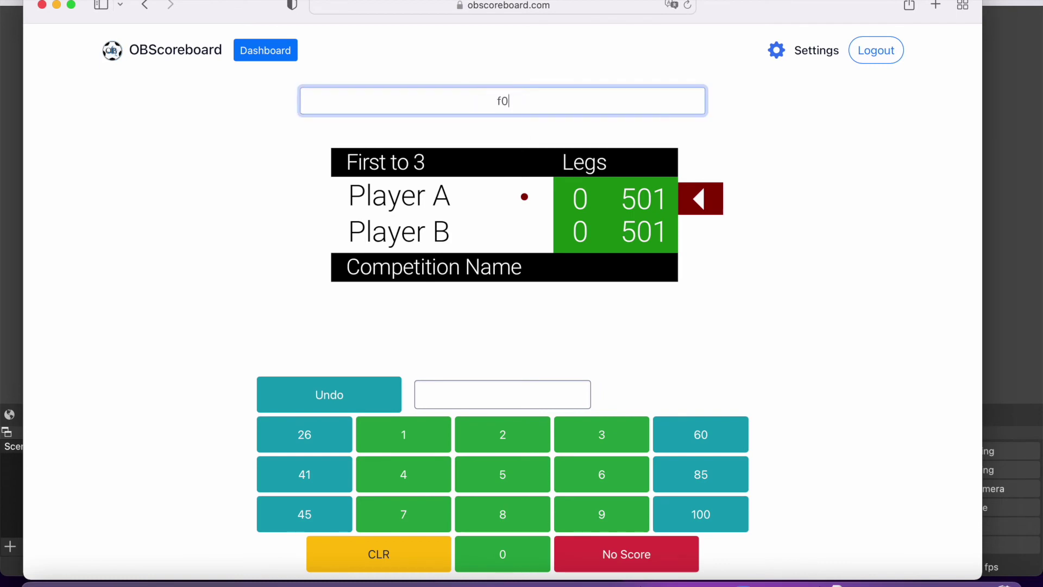
pyautogui.write('3799')
pyautogui.press('Return')
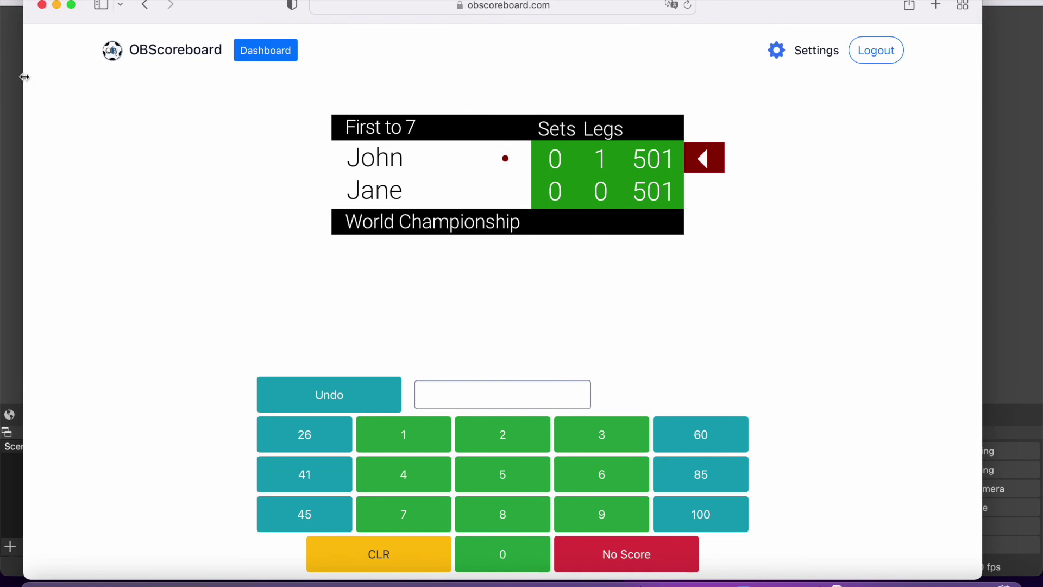
# Narrow the remote window and place it beside the OBS preview, closing OBS's interaction window.
pyautogui.moveTo(23, 76); pyautogui.dragTo(530, 85)
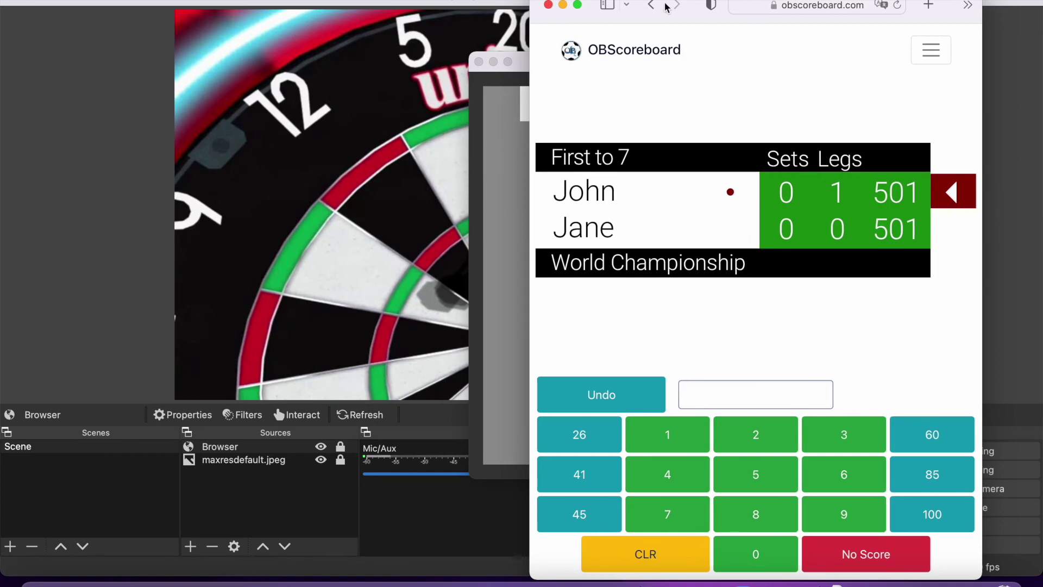
pyautogui.moveTo(719, 18); pyautogui.dragTo(190, 85)
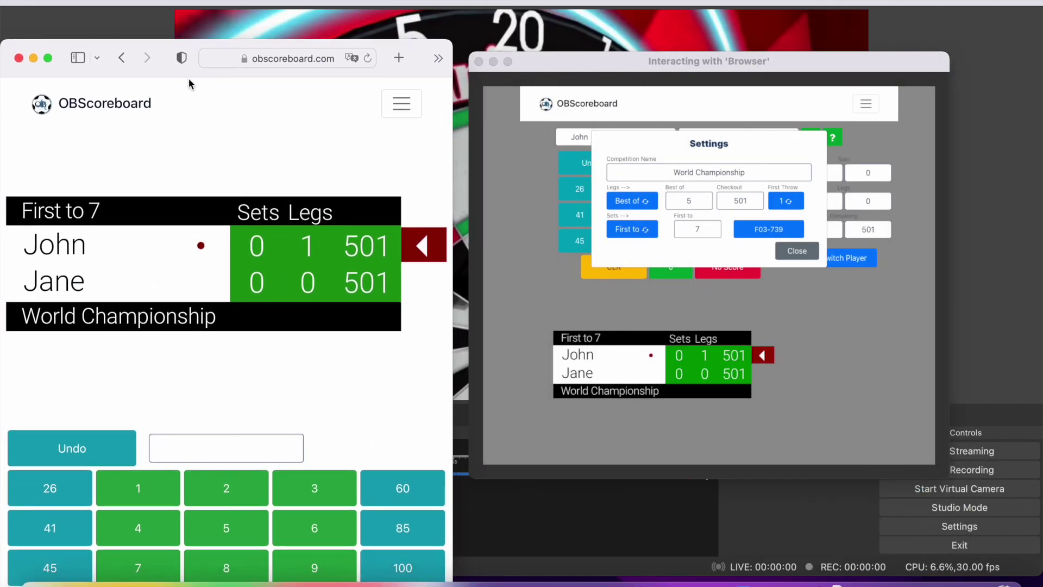
pyautogui.click(478, 63)
pyautogui.moveTo(64, 76); pyautogui.dragTo(102, 28)
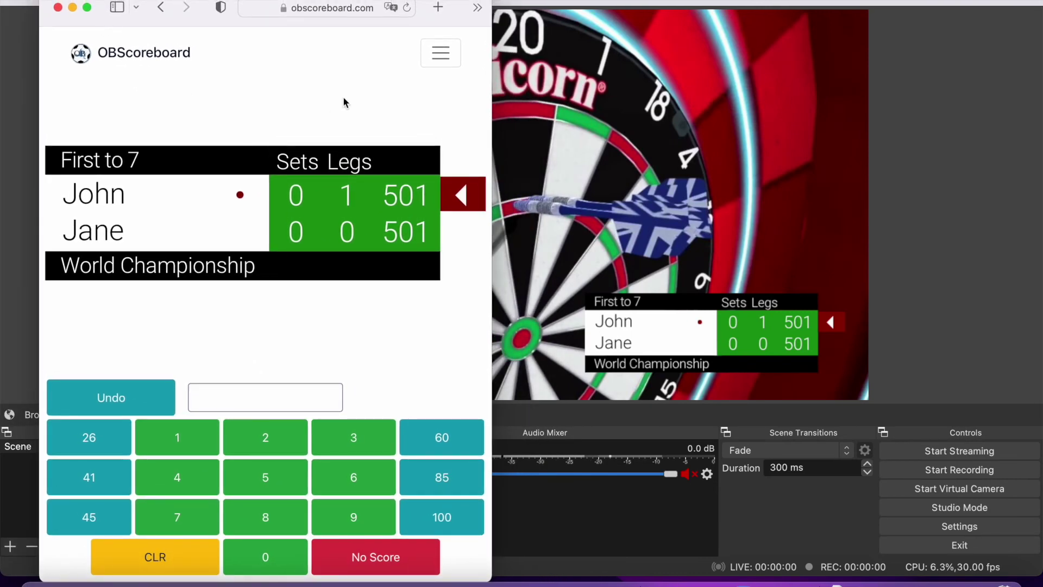
pyautogui.click(266, 397)
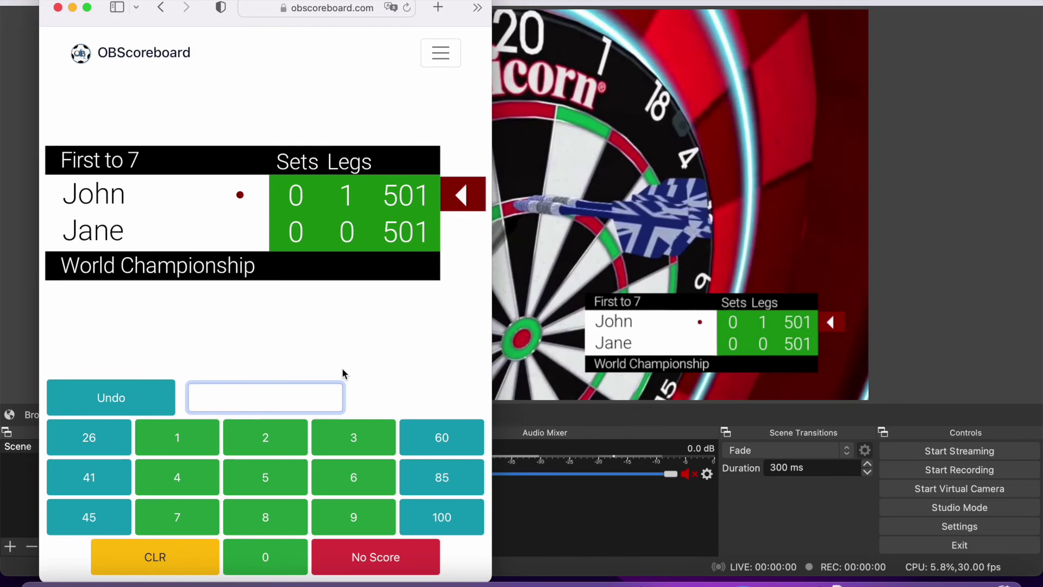
# Enter four 180 scores, alternating between John and Jane.
pyautogui.write('180')
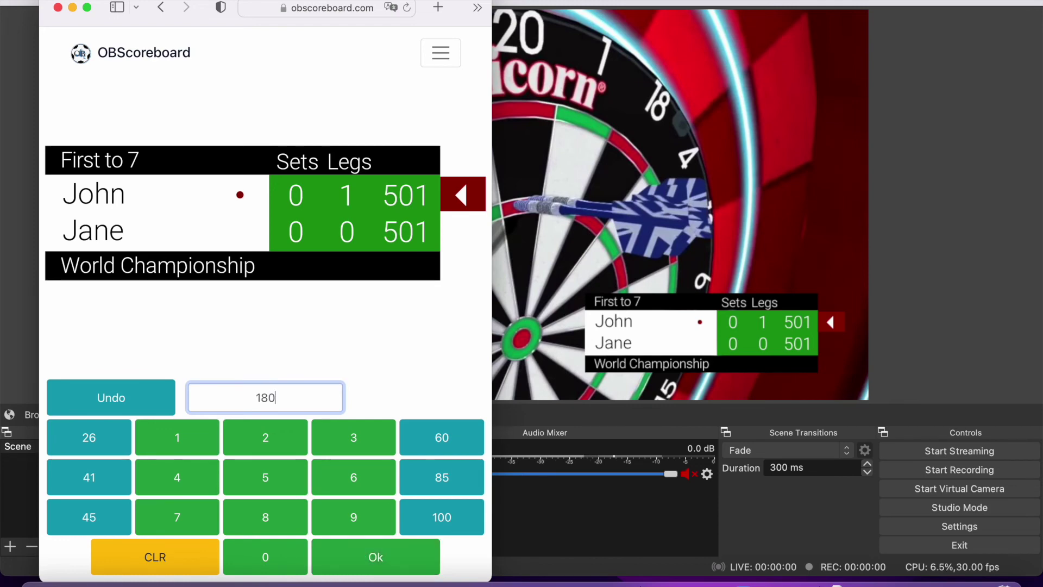
pyautogui.press('Return')
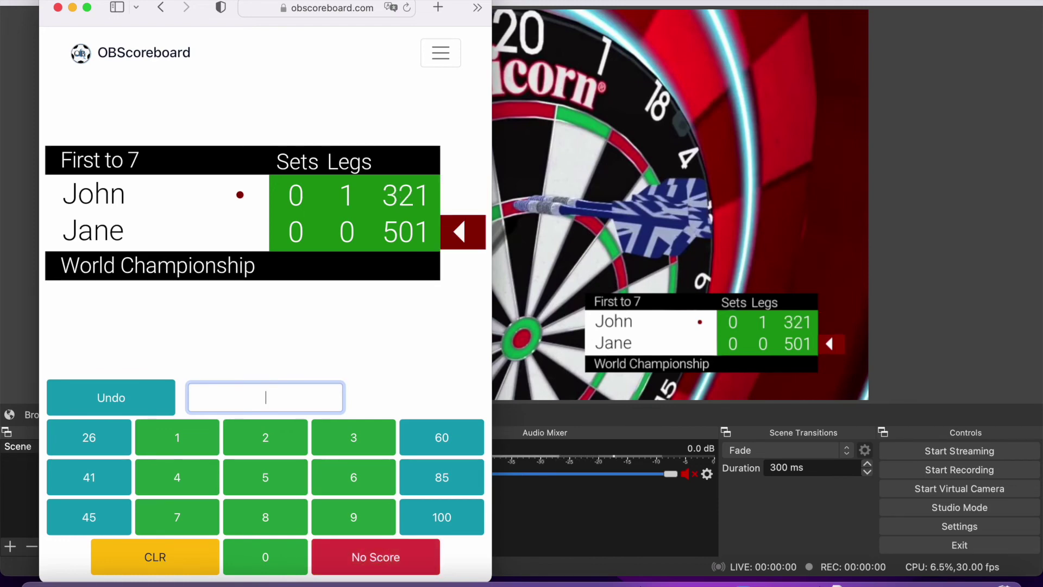
pyautogui.write('180')
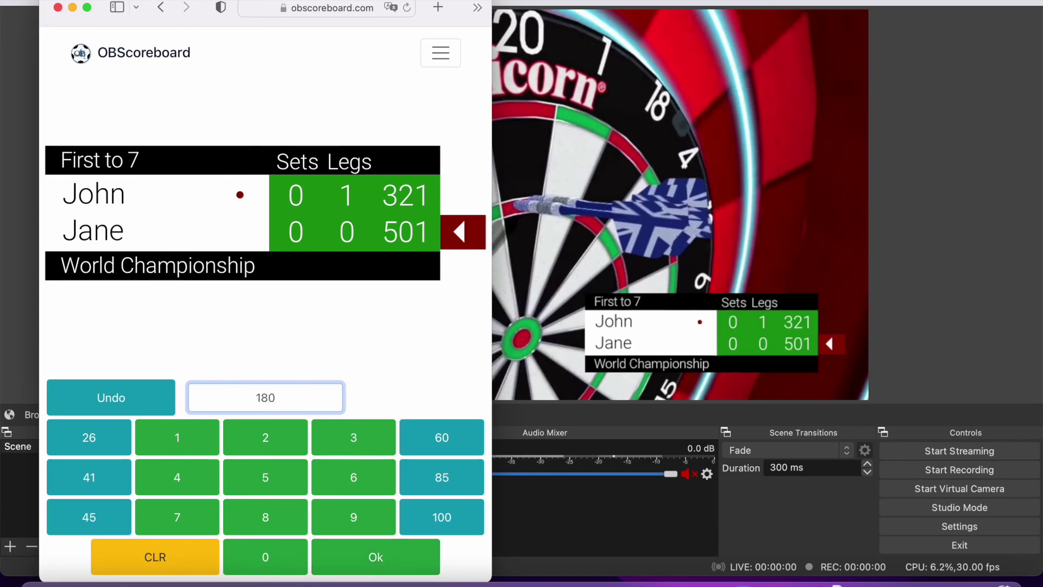
pyautogui.press('Return')
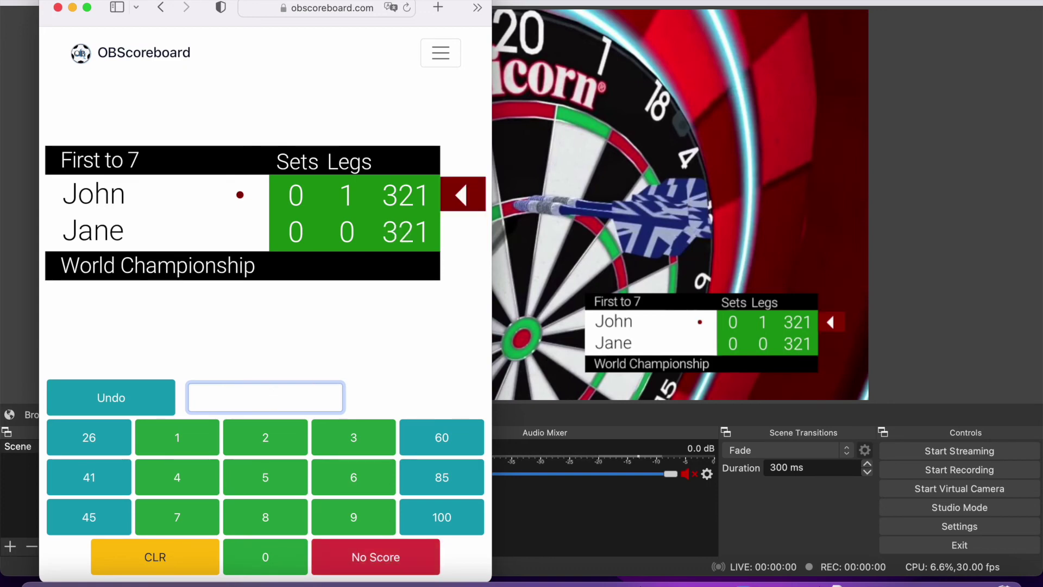
pyautogui.write('180')
pyautogui.press('Return')
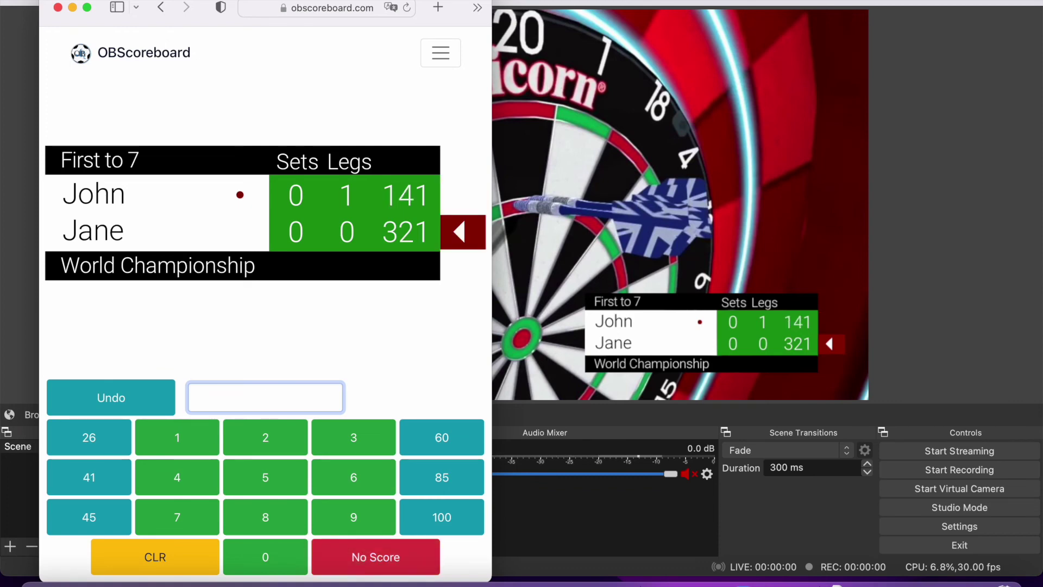
pyautogui.write('180')
pyautogui.press('Return')
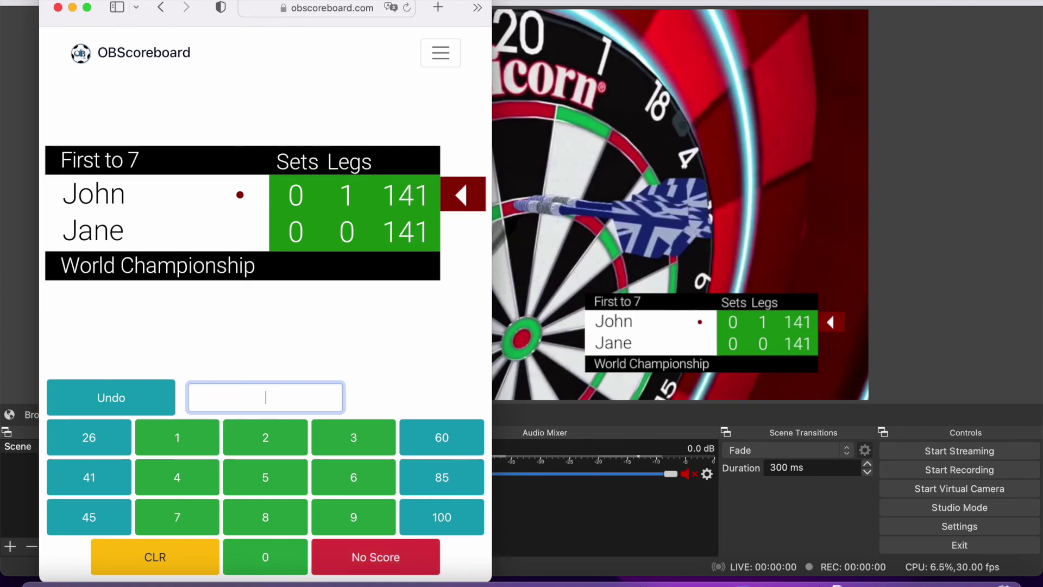
# Enter John's 141 checkout and Jane's 501 so the legs stand at 2–1.
pyautogui.write('141')
pyautogui.press('Return')
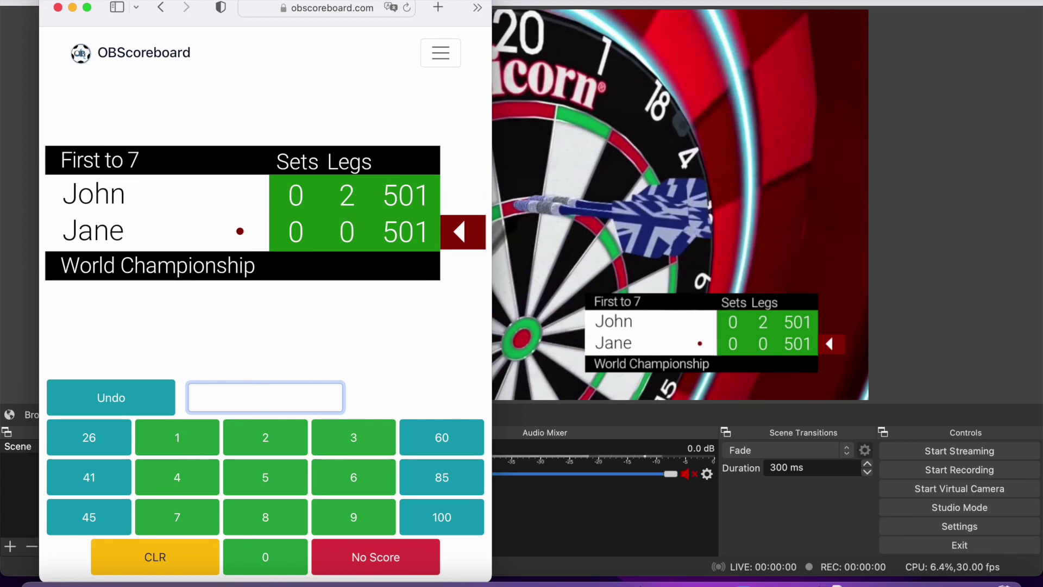
pyautogui.write('501')
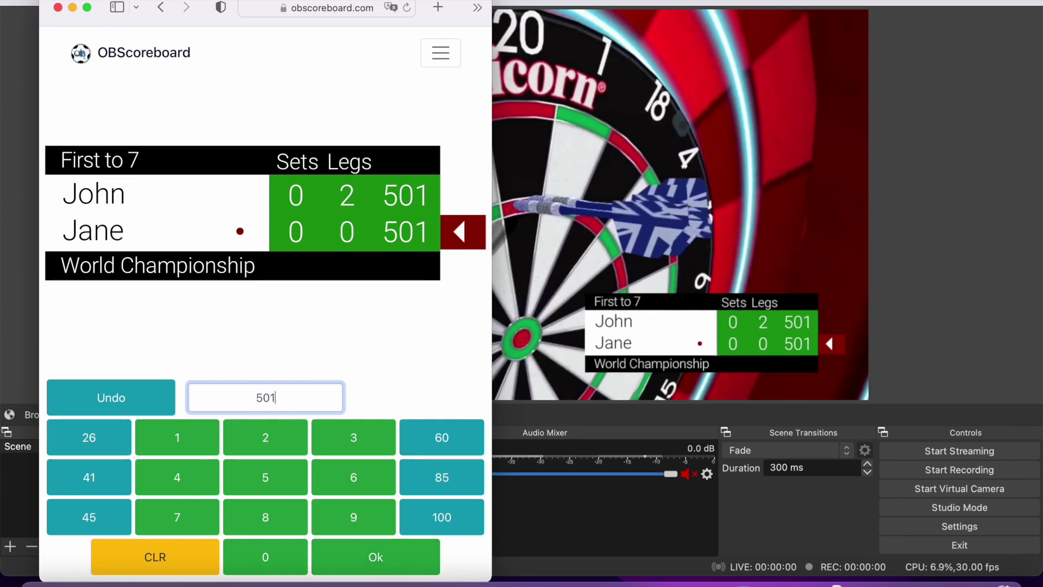
pyautogui.press('Return')
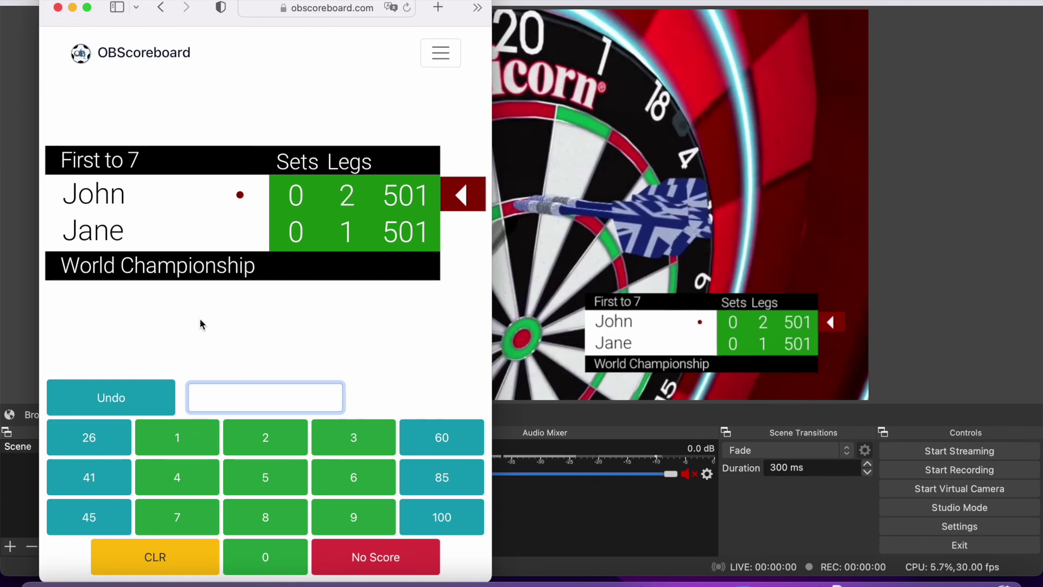
pyautogui.click(158, 329)
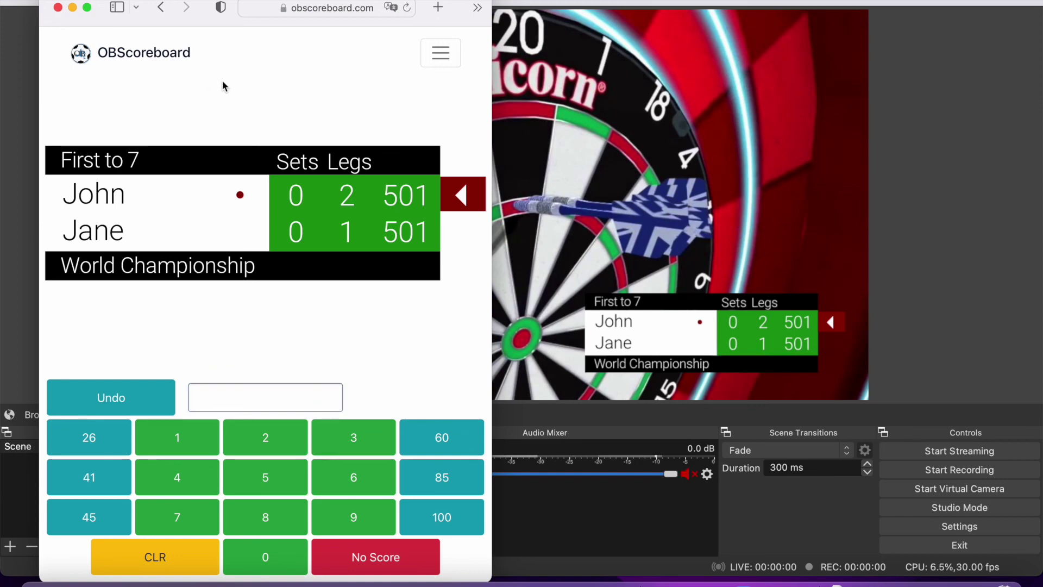